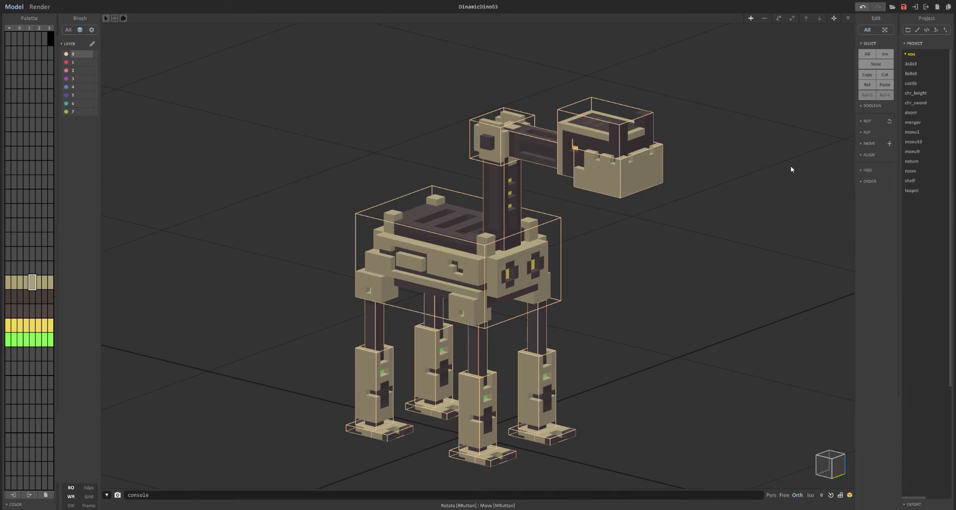
Step: Inspect the walker model from several sides and isolate the lower jaw in edit mode by hiding the other objects
{"action": "right_click_drag", "start_coordinate": [789, 168], "coordinate": [281, 252]}
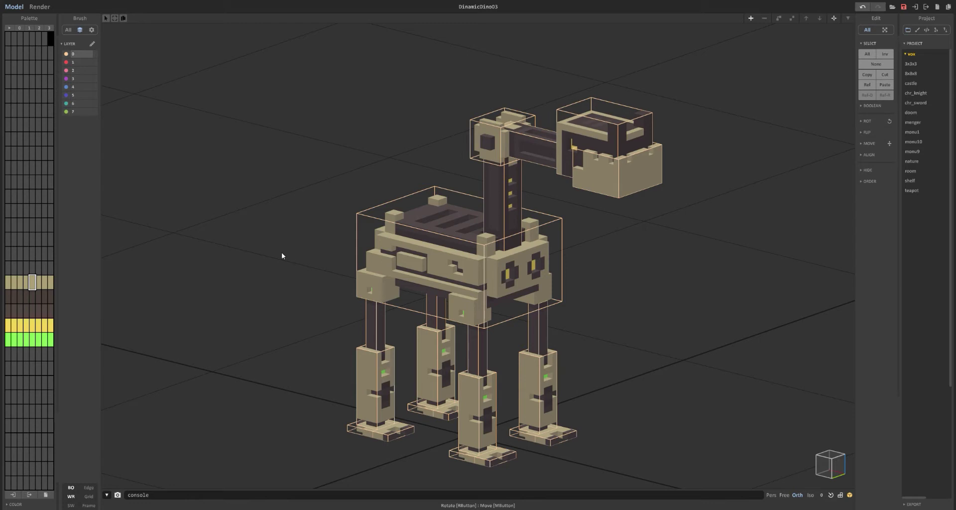
{"action": "right_click_drag", "start_coordinate": [282, 255], "coordinate": [118, 299]}
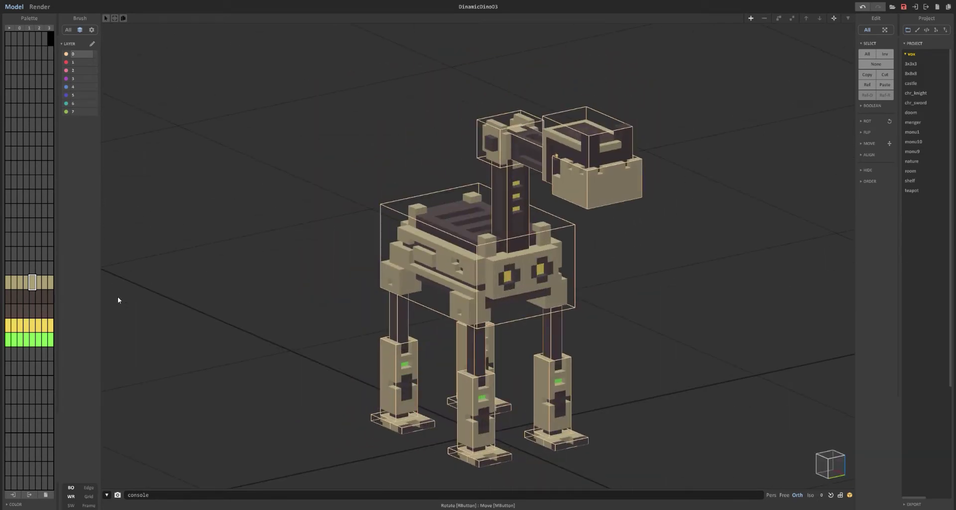
{"action": "right_click_drag", "start_coordinate": [618, 305], "coordinate": [376, 103]}
{"action": "right_click_drag", "start_coordinate": [598, 238], "coordinate": [592, 257]}
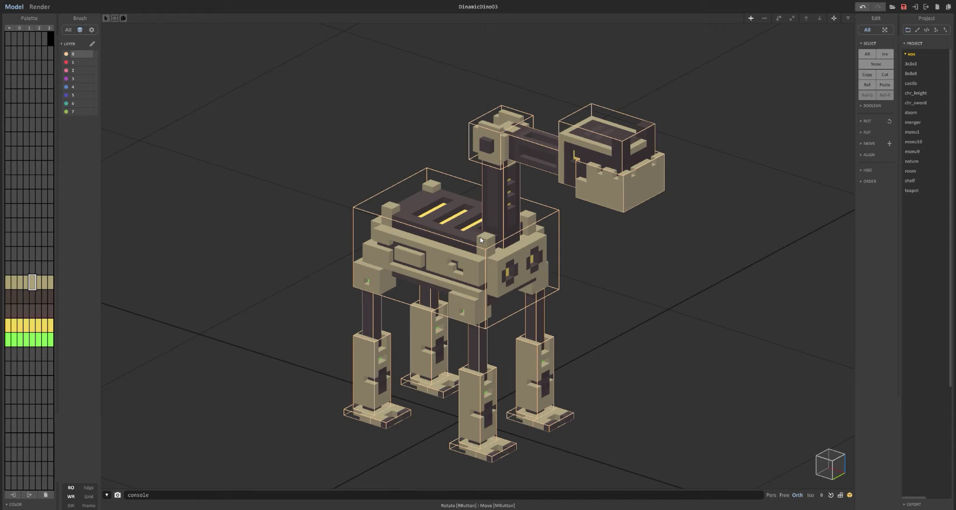
{"action": "left_click", "coordinate": [631, 187]}
{"action": "key", "text": "Tab"}
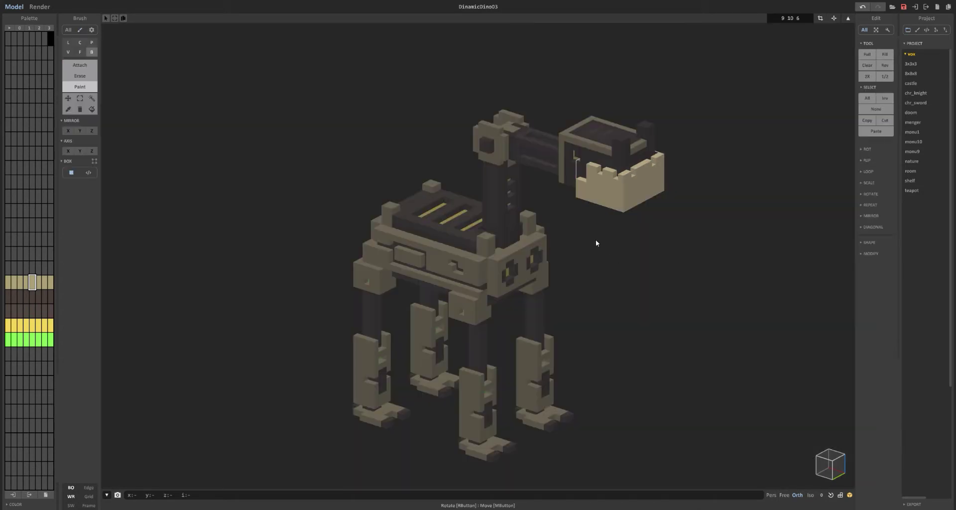
{"action": "left_click", "coordinate": [70, 488]}
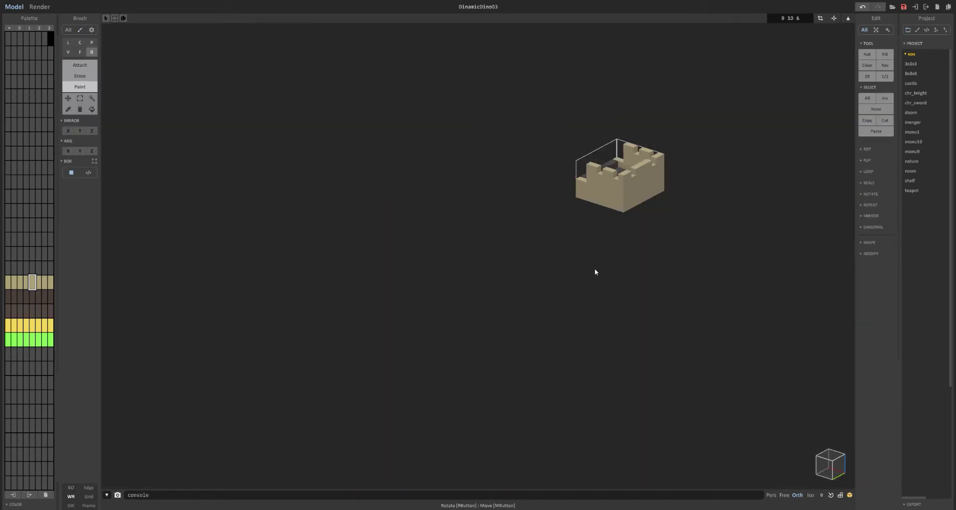
{"action": "right_click_drag", "start_coordinate": [594, 267], "coordinate": [637, 201]}
{"action": "middle_click_drag", "start_coordinate": [637, 201], "coordinate": [580, 265]}
{"action": "right_click_drag", "start_coordinate": [580, 268], "coordinate": [585, 301]}
Step: Inspect the horizontal neck piece and the neck joint one after the other as separate objects in edit mode
{"action": "key", "text": "Tab"}
{"action": "left_click", "coordinate": [532, 188]}
{"action": "key", "text": "Tab"}
{"action": "key", "text": "Tab"}
{"action": "key", "text": "Tab"}
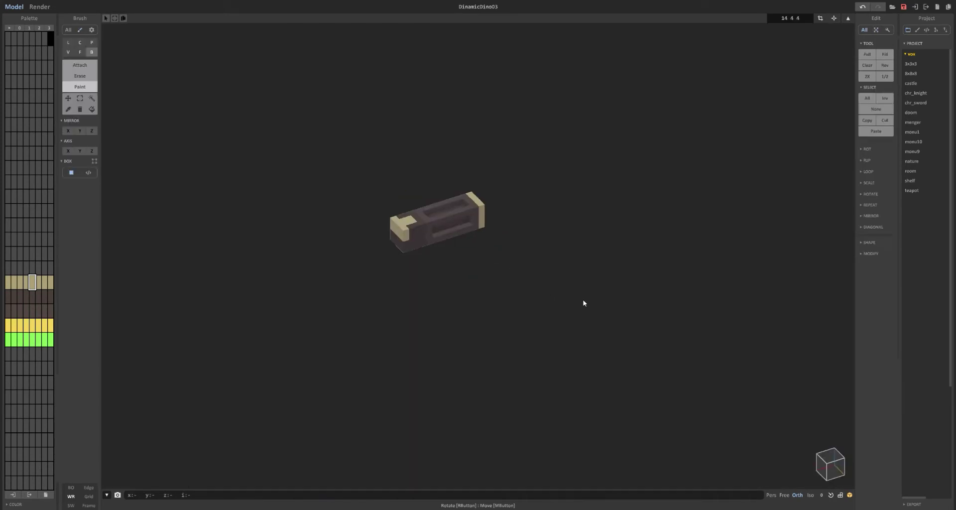
{"action": "key", "text": "Tab"}
{"action": "right_click_drag", "start_coordinate": [503, 299], "coordinate": [365, 240]}
{"action": "right_click_drag", "start_coordinate": [510, 300], "coordinate": [570, 304]}
{"action": "key", "text": "Tab"}
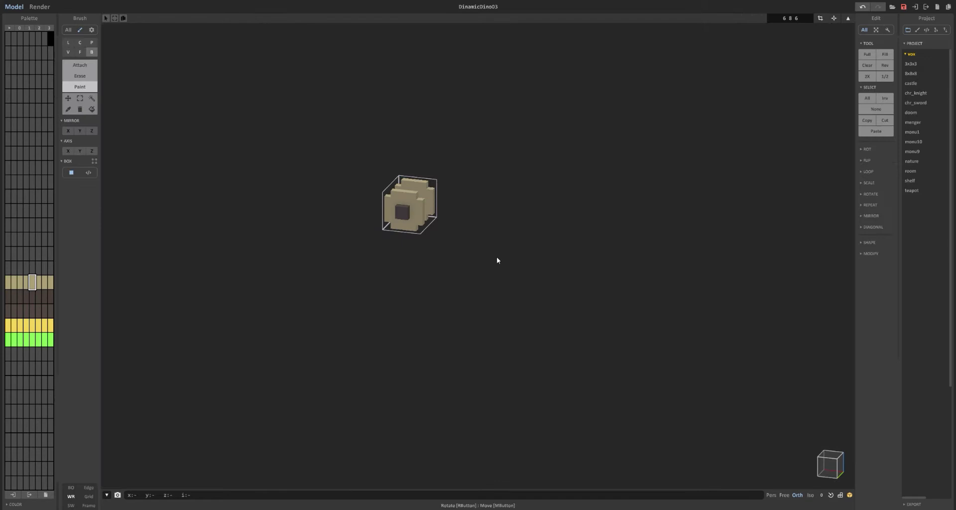
{"action": "right_click_drag", "start_coordinate": [497, 260], "coordinate": [431, 268]}
{"action": "key", "text": "Tab"}
{"action": "right_click_drag", "start_coordinate": [443, 324], "coordinate": [479, 239]}
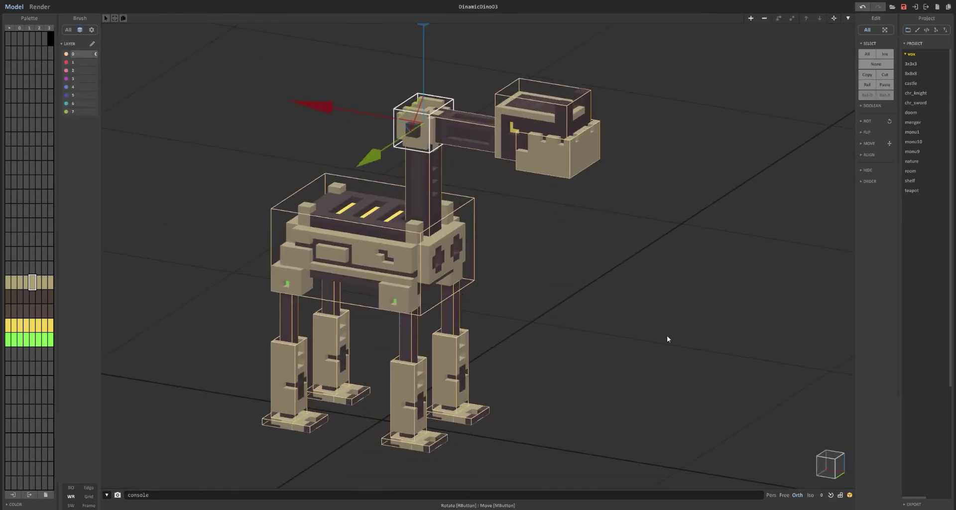
Step: Create a new empty 40 × 40 × 40 object, move it beside the walker and open it for voxel editing
{"action": "left_click", "coordinate": [576, 337]}
{"action": "key", "text": "ctrl+n"}
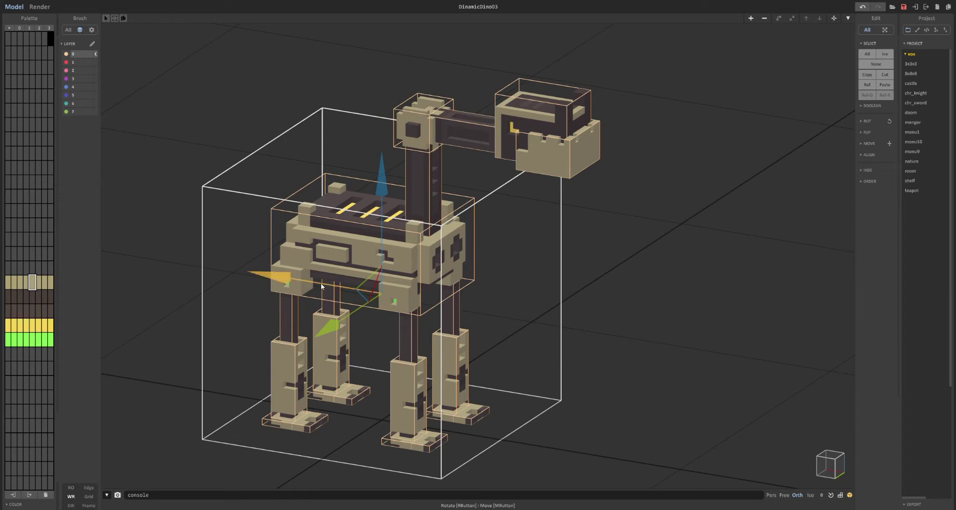
{"action": "left_click_drag", "start_coordinate": [321, 286], "coordinate": [575, 349]}
{"action": "middle_click_drag", "start_coordinate": [588, 342], "coordinate": [545, 284]}
{"action": "key", "text": "Tab"}
{"action": "right_click_drag", "start_coordinate": [564, 398], "coordinate": [555, 414]}
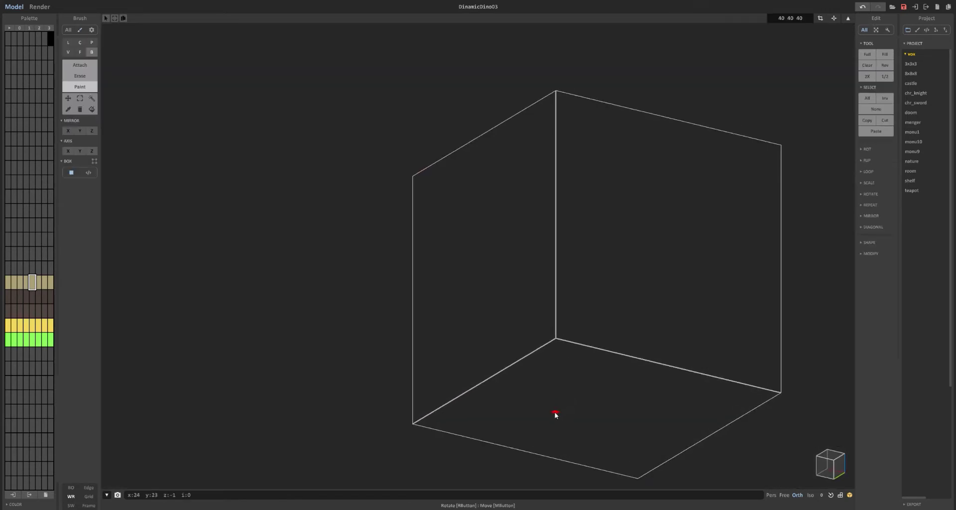
Step: Build a thin upright beige slab in the empty volume and add a dark brown vertical strip to its face
{"action": "key", "text": "t"}
{"action": "mouse_move", "coordinate": [555, 413]}
{"action": "left_mouse_down"}
{"action": "mouse_move", "coordinate": [566, 406]}
{"action": "mouse_move", "coordinate": [557, 346]}
{"action": "left_mouse_up"}
{"action": "key", "text": "f"}
{"action": "right_click_drag", "start_coordinate": [557, 347], "coordinate": [414, 355]}
{"action": "left_click", "coordinate": [32, 297]}
{"action": "key", "text": "b"}
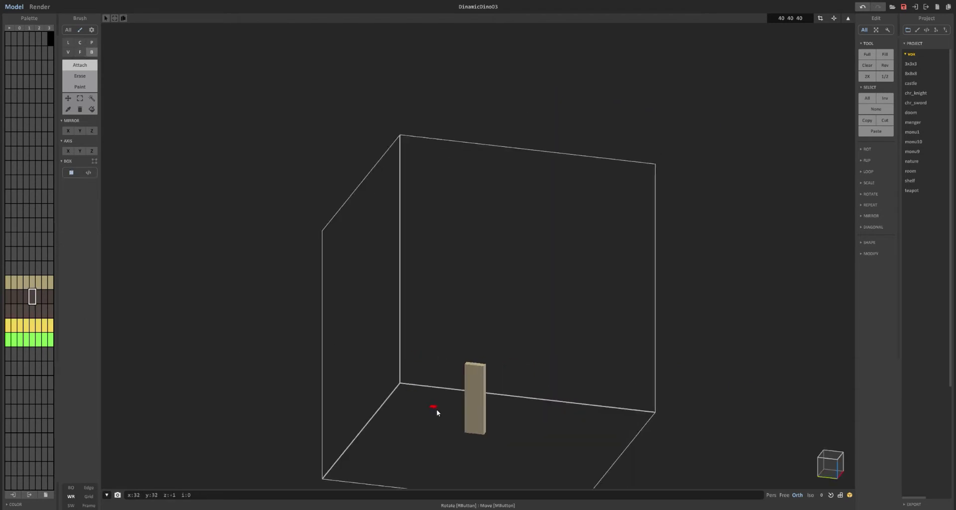
{"action": "key", "text": "d"}
{"action": "left_click_drag", "start_coordinate": [480, 431], "coordinate": [473, 387]}
Step: Return to the whole scene, fit the slab object's bounds to its voxels and move it onto the walker's head
{"action": "key", "text": "Tab"}
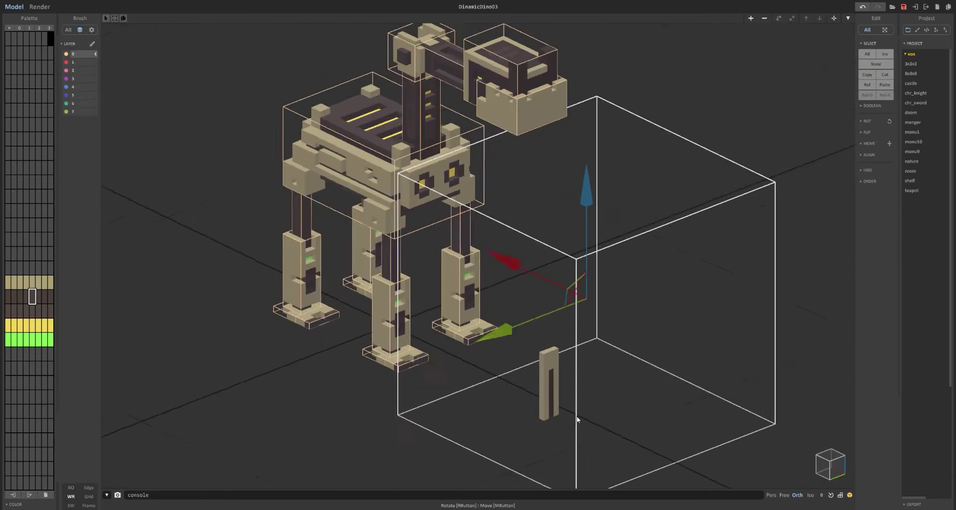
{"action": "right_click_drag", "start_coordinate": [577, 420], "coordinate": [458, 307]}
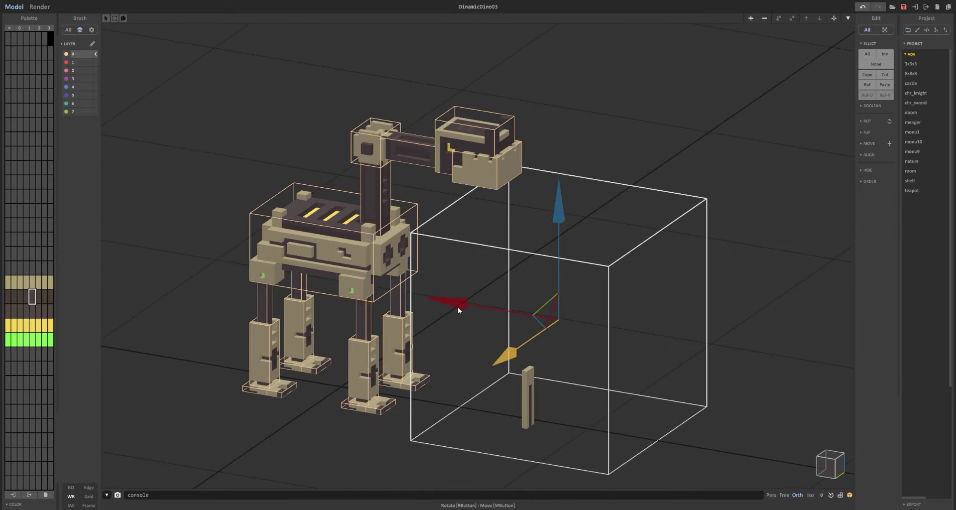
{"action": "right_click_drag", "start_coordinate": [561, 207], "coordinate": [800, 107]}
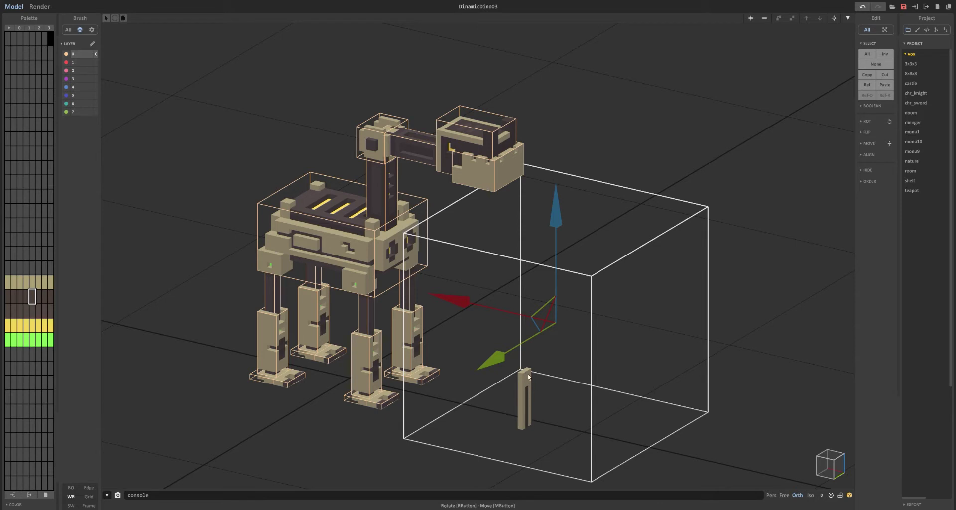
{"action": "left_click", "coordinate": [834, 21]}
{"action": "left_click_drag", "start_coordinate": [527, 290], "coordinate": [514, 8]}
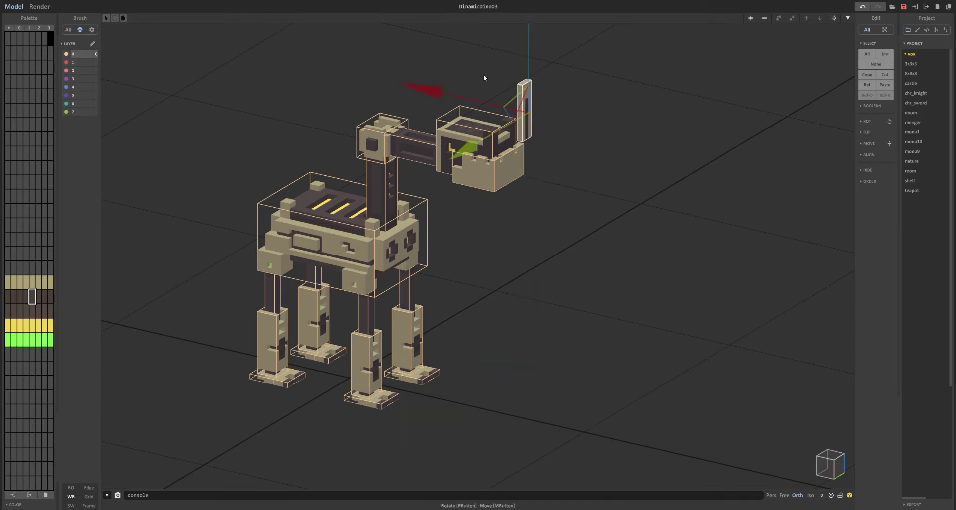
{"action": "left_click_drag", "start_coordinate": [458, 86], "coordinate": [391, 74]}
{"action": "left_click_drag", "start_coordinate": [446, 38], "coordinate": [450, 45]}
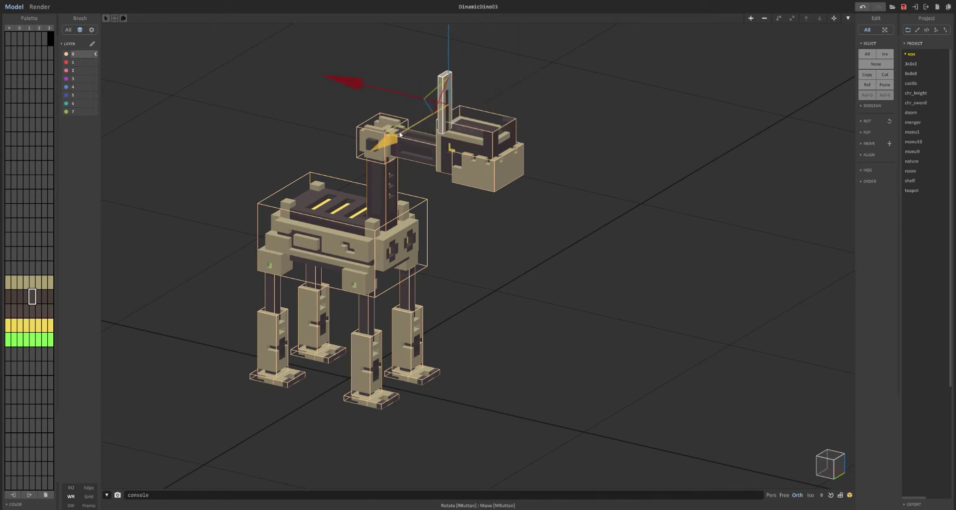
{"action": "left_click_drag", "start_coordinate": [399, 134], "coordinate": [402, 135]}
Step: Duplicate the slab a short distance sideways on top of the head
{"action": "right_click_drag", "start_coordinate": [401, 135], "coordinate": [354, 135]}
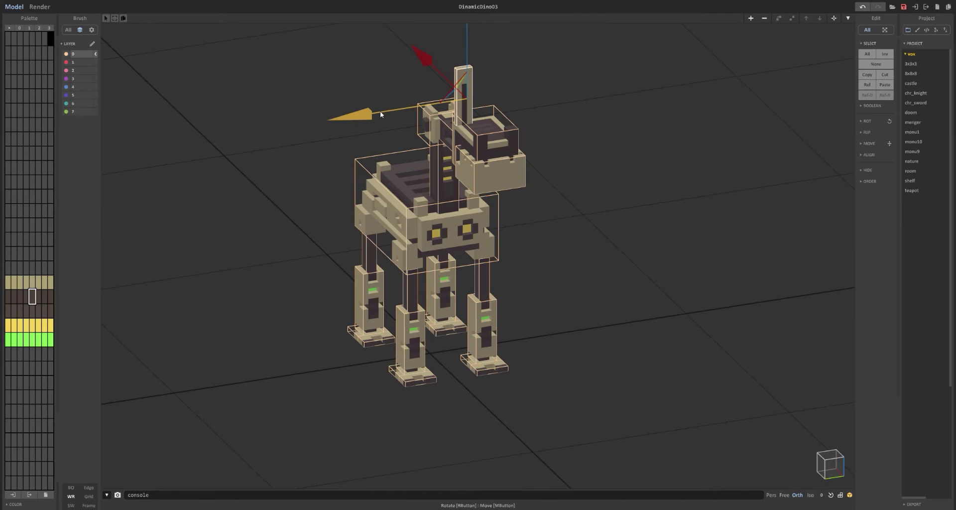
{"action": "left_click_drag", "start_coordinate": [381, 111], "coordinate": [401, 110], "text": "ctrl"}
{"action": "right_click_drag", "start_coordinate": [561, 117], "coordinate": [621, 116]}
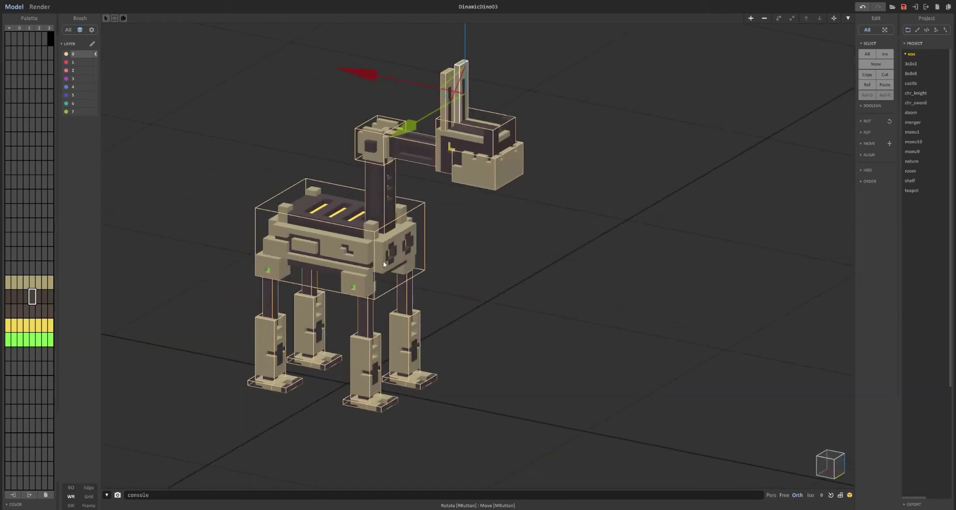
Step: Delete both slabs from the top of the head
{"action": "scroll", "coordinate": [386, 264], "scroll_direction": "up", "scroll_amount": 2}
{"action": "middle_click_drag", "start_coordinate": [390, 268], "coordinate": [418, 291]}
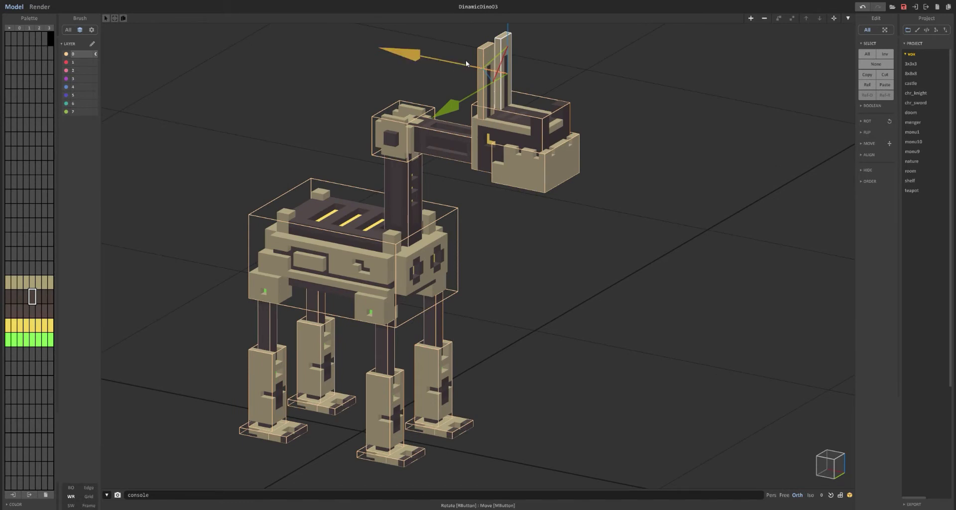
{"action": "left_click", "coordinate": [484, 51]}
{"action": "key", "text": "Delete"}
{"action": "left_click", "coordinate": [505, 44]}
{"action": "key", "text": "Delete"}
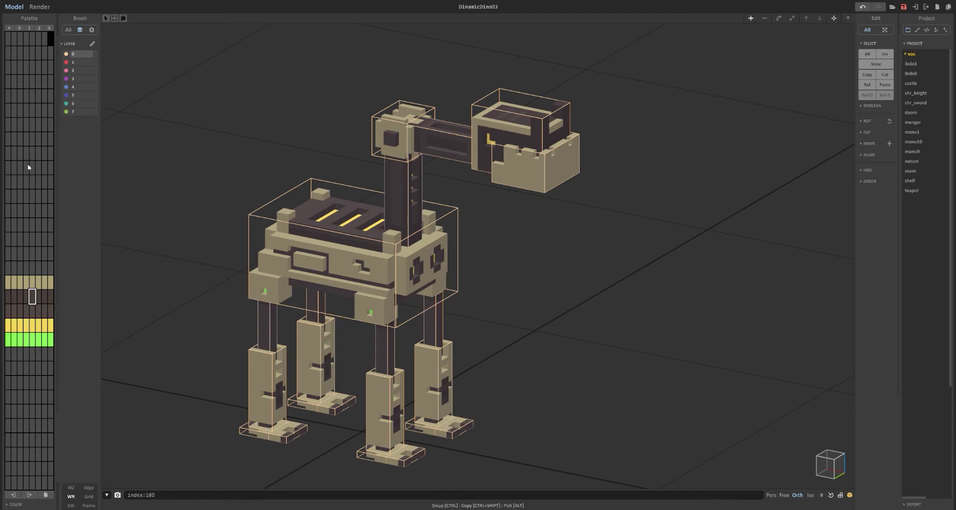
Step: Go through the palette's beige, dark brown, yellow and green swatches, finishing on a beige one
{"action": "left_click_drag", "start_coordinate": [28, 44], "coordinate": [25, 484]}
{"action": "left_click", "coordinate": [39, 282]}
{"action": "left_click", "coordinate": [397, 193], "text": "alt"}
{"action": "left_click", "coordinate": [402, 152], "text": "alt"}
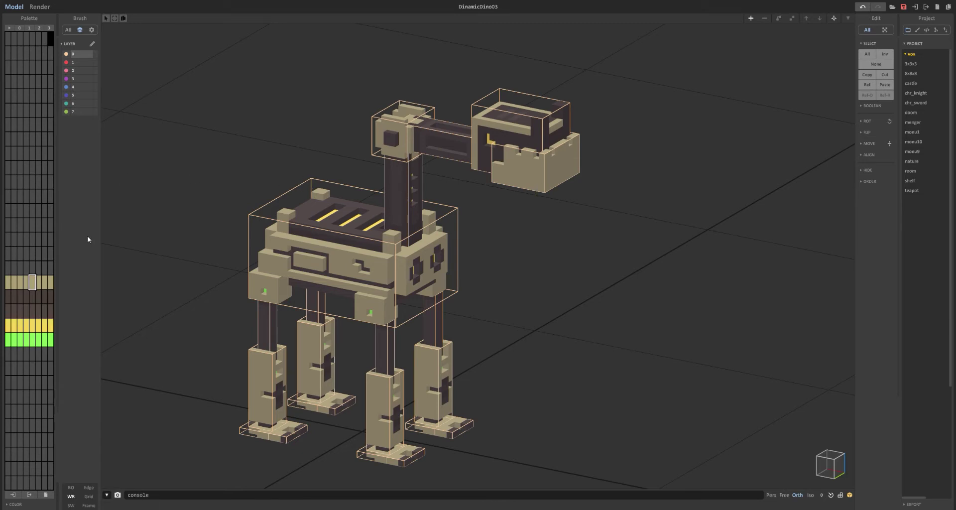
{"action": "left_click", "coordinate": [31, 322]}
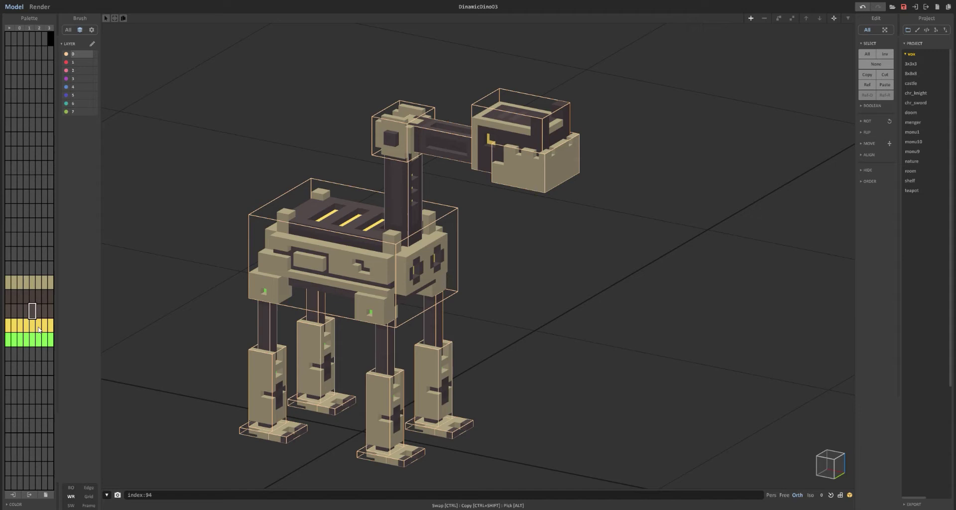
{"action": "left_click", "coordinate": [32, 340]}
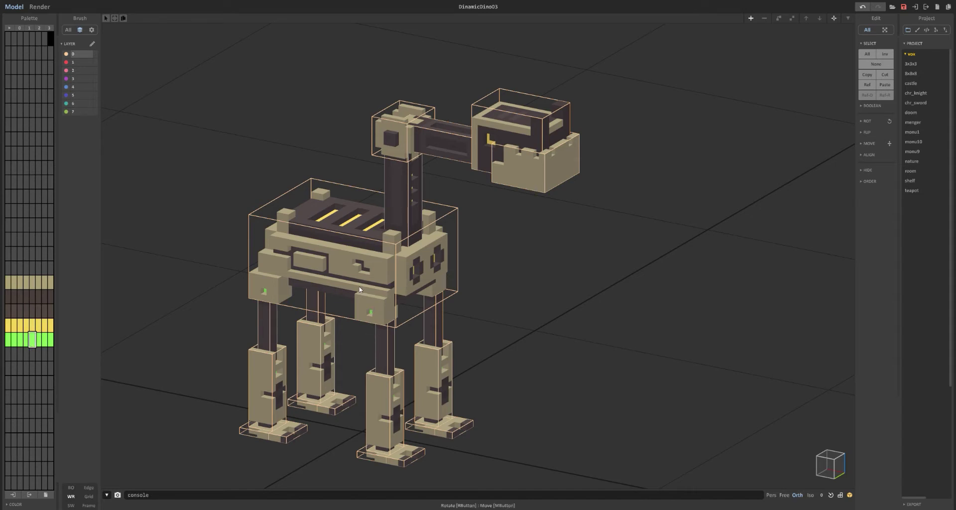
{"action": "left_click", "coordinate": [25, 282]}
Step: Show the export format options for the walker model
{"action": "right_click_drag", "start_coordinate": [472, 312], "coordinate": [465, 293]}
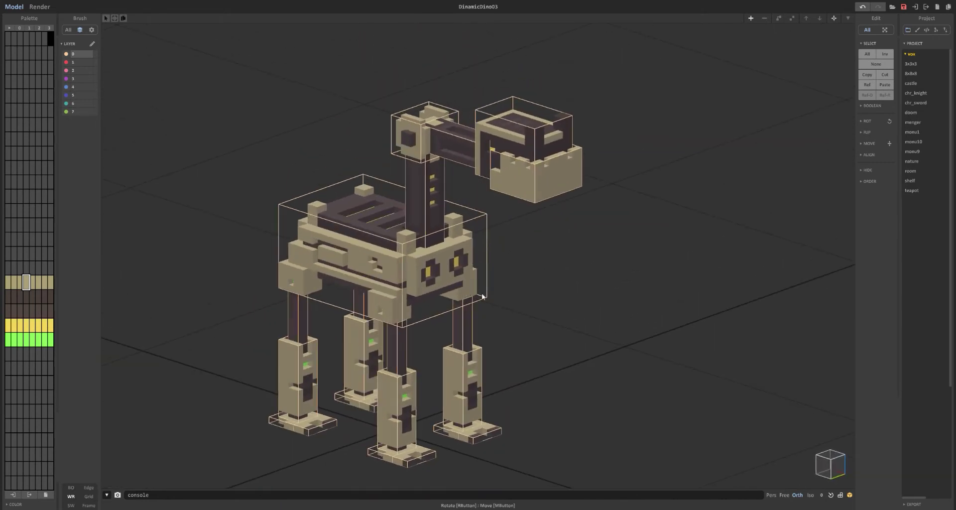
{"action": "middle_click_drag", "start_coordinate": [465, 294], "coordinate": [512, 288]}
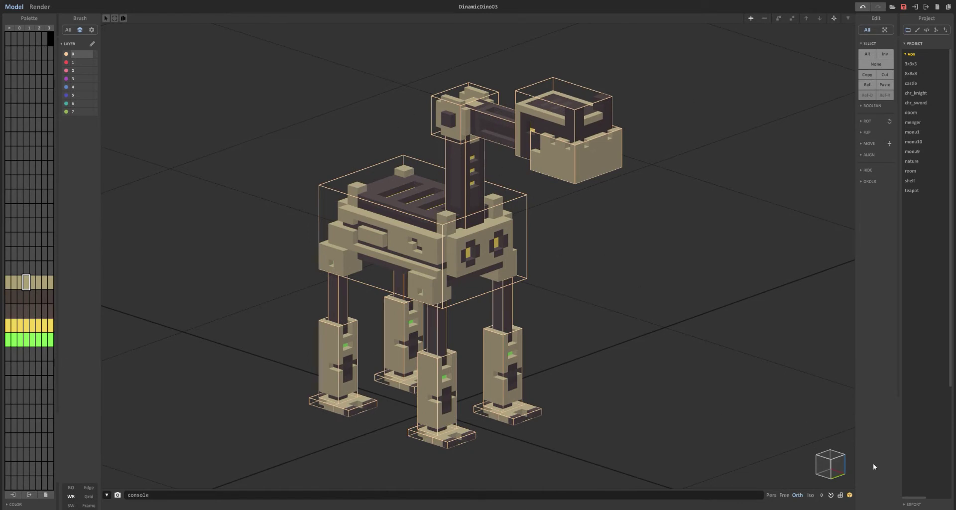
{"action": "left_click", "coordinate": [913, 504]}
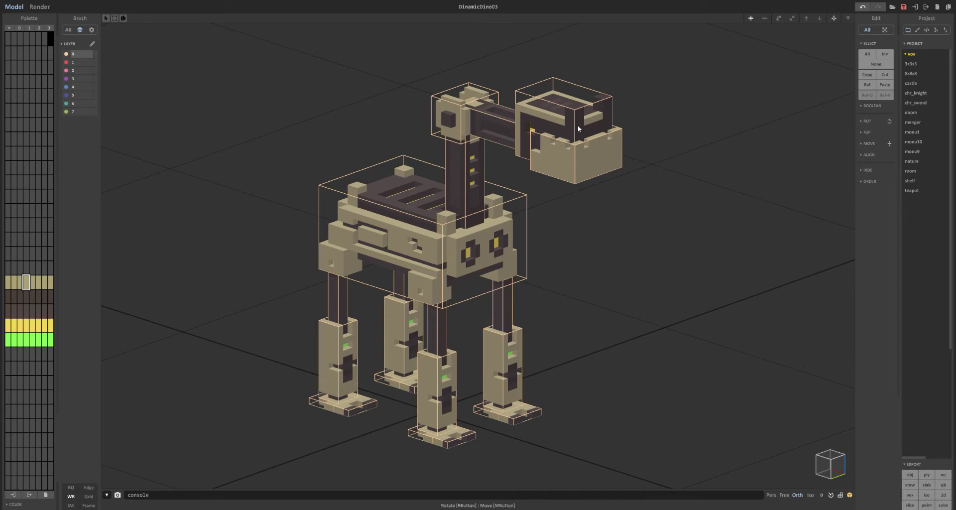
Step: Select the head, neck, body, leg and foot objects one by one to check that each part is separate
{"action": "left_click", "coordinate": [552, 162]}
{"action": "left_click", "coordinate": [453, 111]}
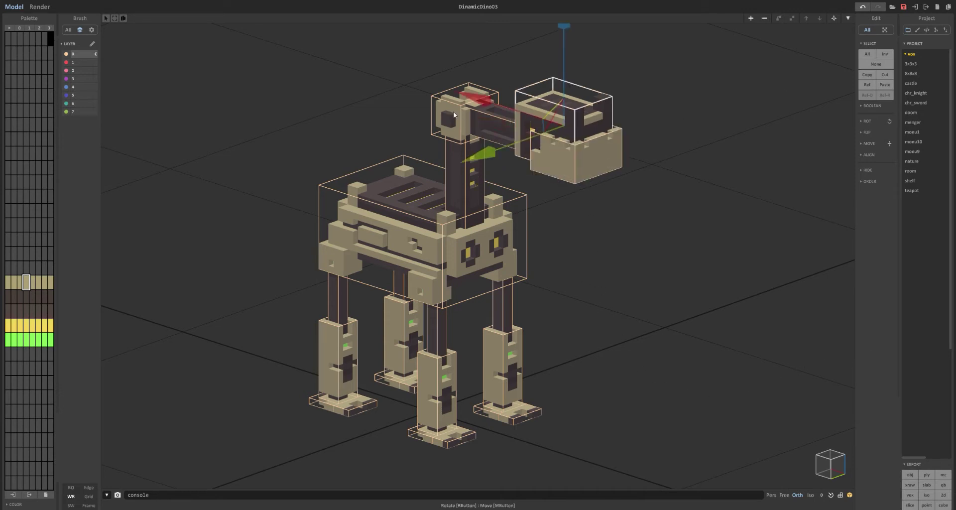
{"action": "left_click", "coordinate": [476, 169]}
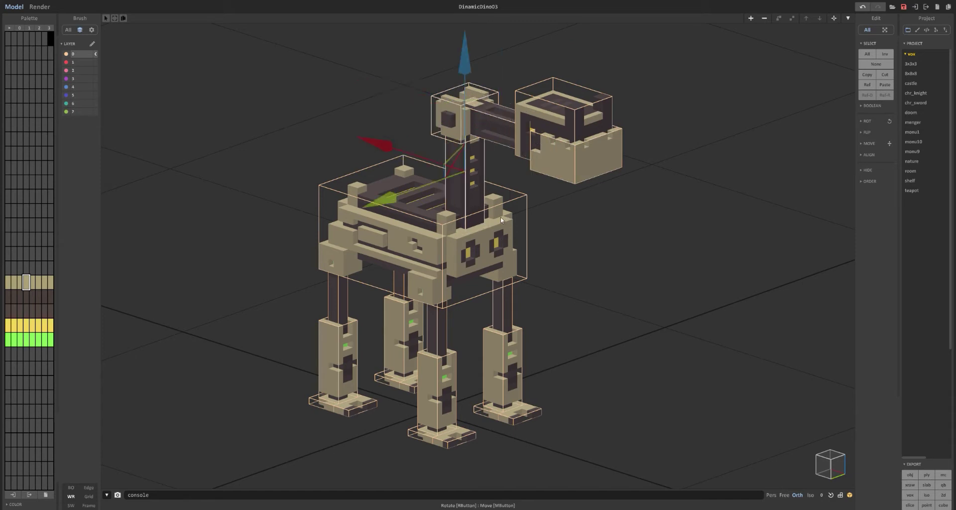
{"action": "left_click", "coordinate": [428, 264]}
{"action": "left_click", "coordinate": [347, 297]}
{"action": "left_click", "coordinate": [401, 304]}
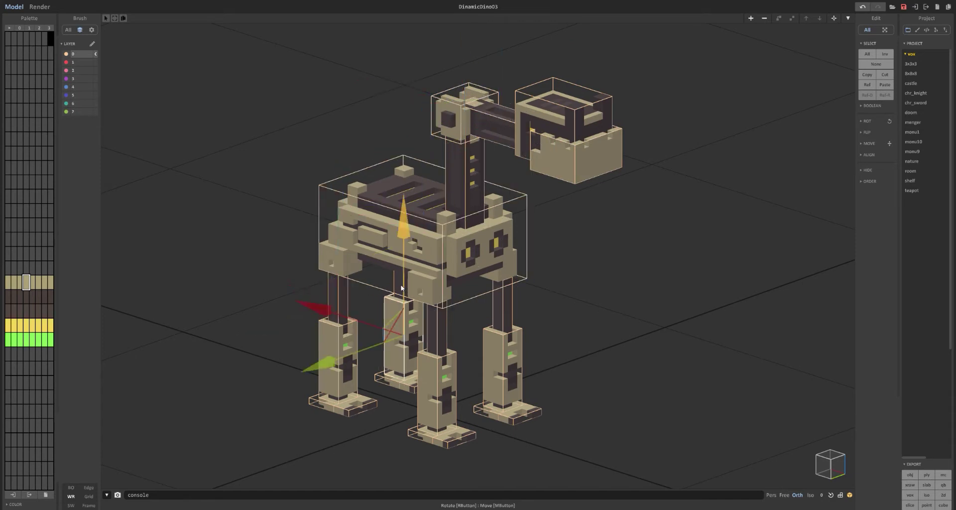
{"action": "left_click", "coordinate": [331, 342]}
{"action": "left_click", "coordinate": [427, 369]}
{"action": "left_click", "coordinate": [491, 342]}
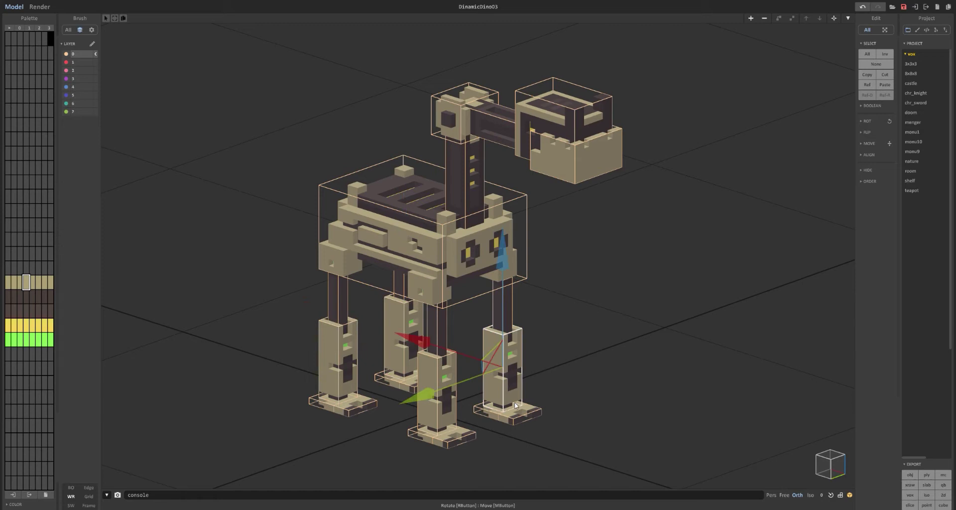
{"action": "left_click", "coordinate": [493, 412]}
{"action": "left_click", "coordinate": [486, 413]}
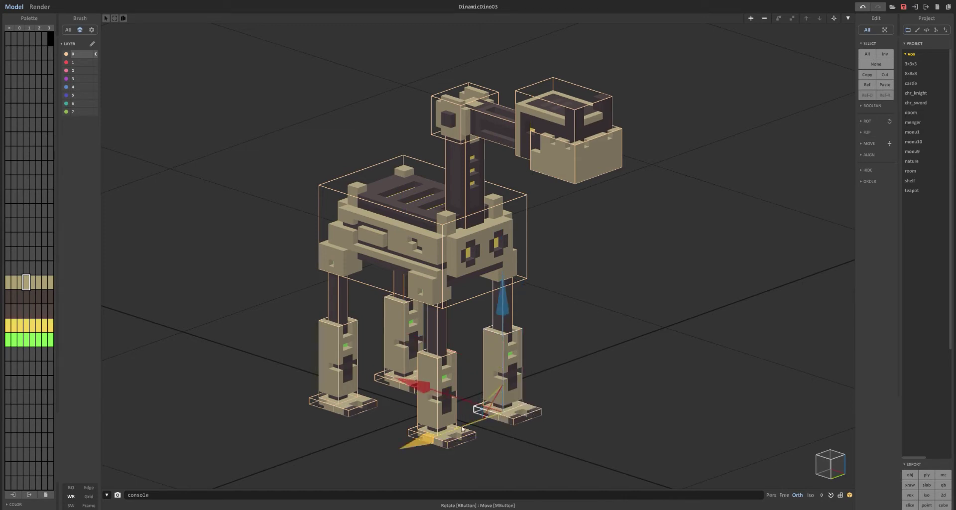
{"action": "left_click", "coordinate": [349, 416]}
{"action": "left_click", "coordinate": [348, 414]}
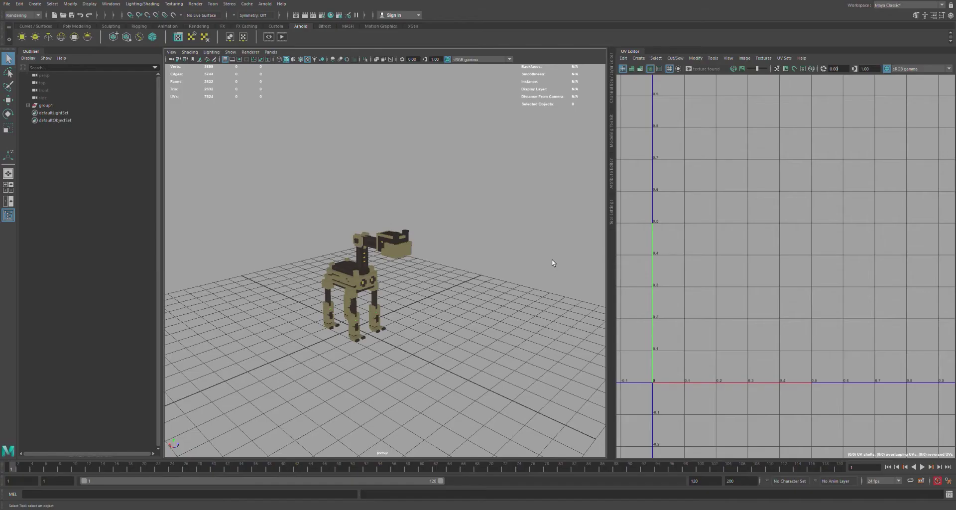
Step: Examine the imported walker model in Maya's perspective view, up close and from several sides
{"action": "scroll", "coordinate": [438, 298], "scroll_direction": "up", "scroll_amount": 8}
{"action": "middle_click_drag", "start_coordinate": [398, 303], "coordinate": [484, 289], "text": "alt"}
{"action": "scroll", "coordinate": [434, 292], "scroll_direction": "down", "scroll_amount": 2}
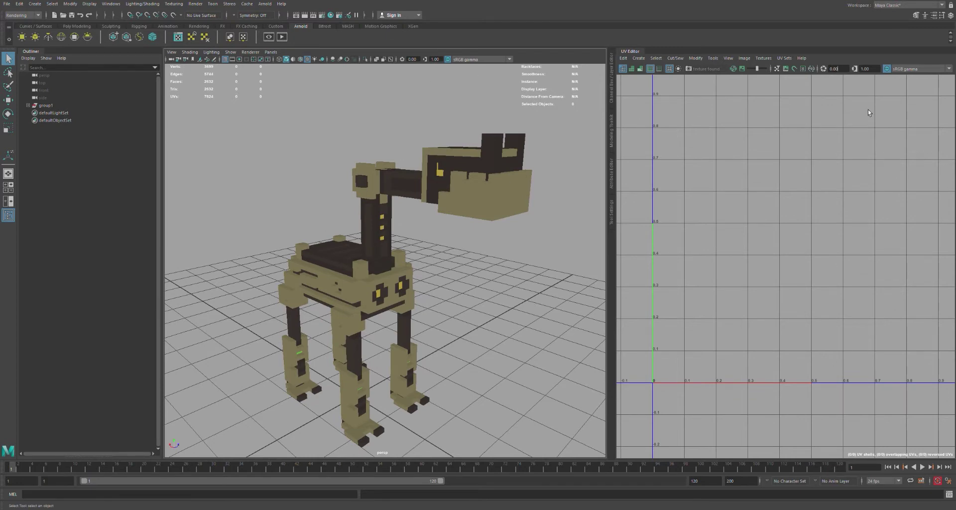
{"action": "left_click_drag", "start_coordinate": [218, 275], "coordinate": [407, 293], "text": "alt"}
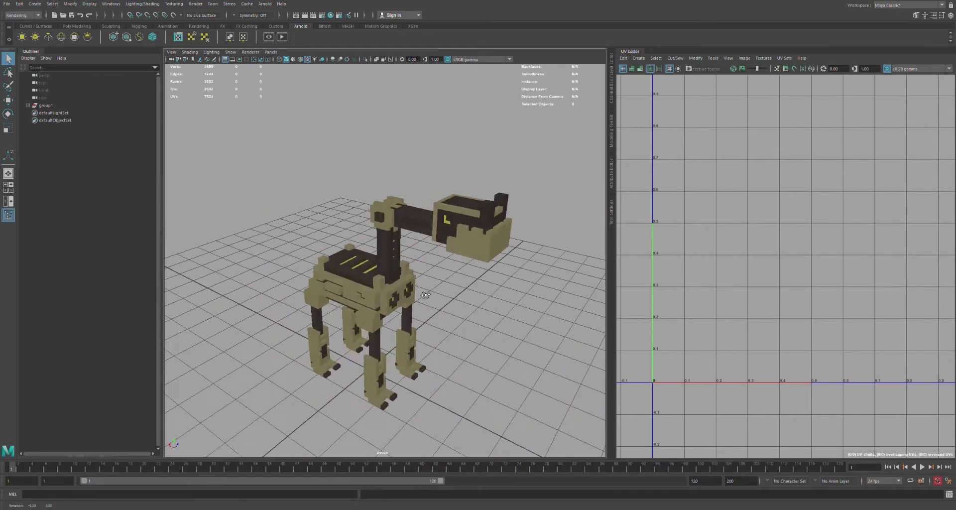
{"action": "left_click_drag", "start_coordinate": [425, 295], "coordinate": [425, 296], "text": "alt"}
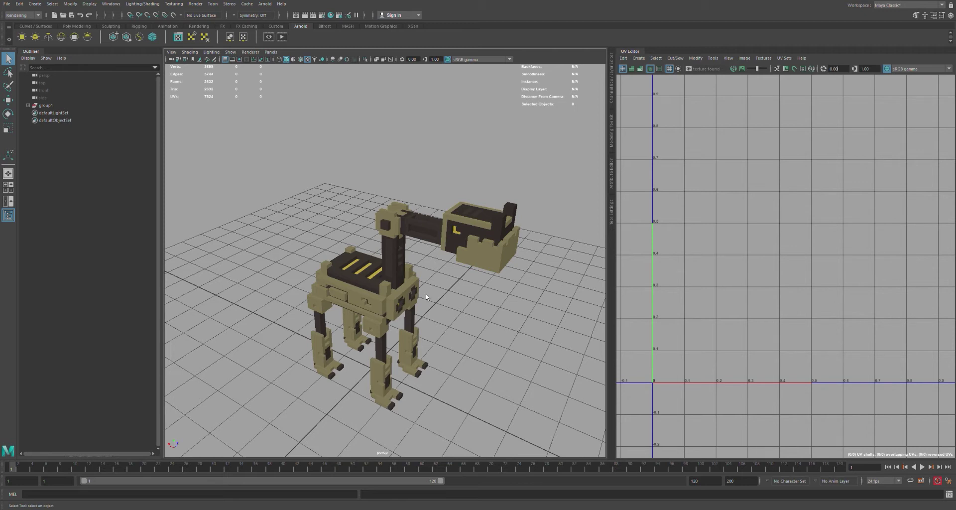
Step: Select the head and the whole walker in turn to examine their UVs over the palette texture
{"action": "left_click", "coordinate": [453, 243]}
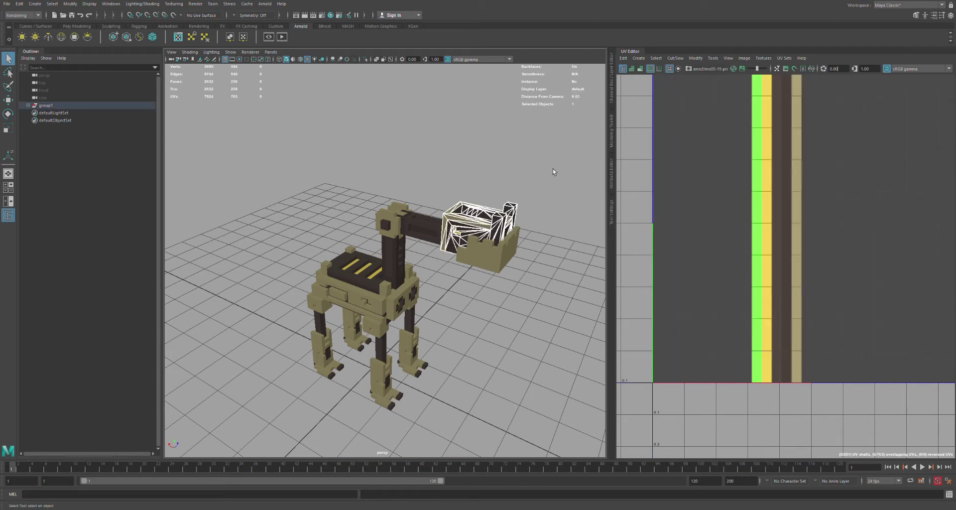
{"action": "key", "text": "w"}
{"action": "left_click_drag", "start_coordinate": [416, 293], "coordinate": [416, 288], "text": "alt"}
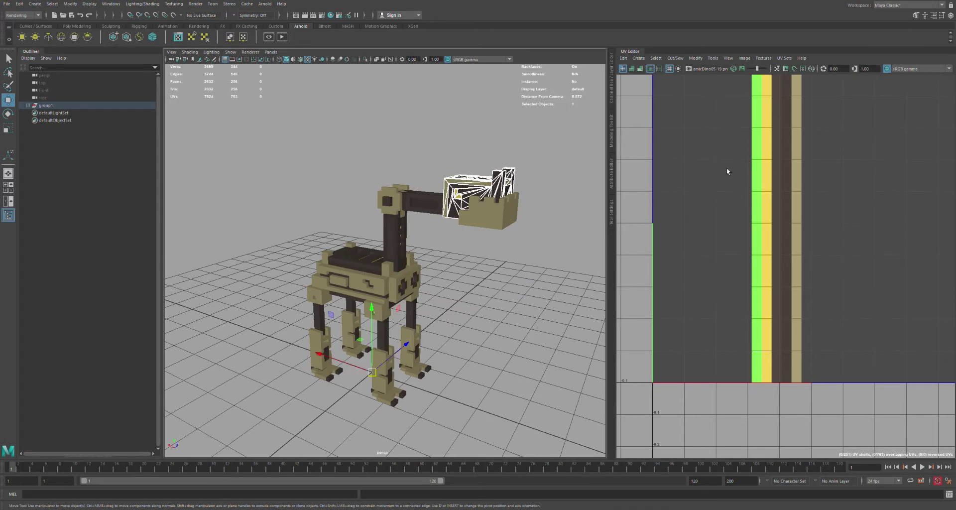
{"action": "middle_click_drag", "start_coordinate": [794, 197], "coordinate": [779, 240], "text": "alt"}
{"action": "middle_click_drag", "start_coordinate": [822, 213], "coordinate": [815, 217], "text": "alt"}
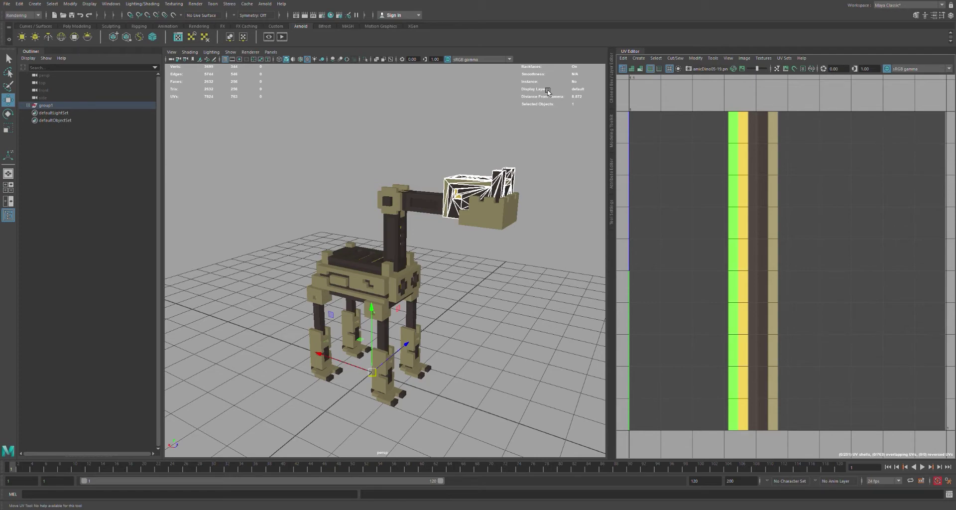
{"action": "scroll", "coordinate": [441, 236], "scroll_direction": "down", "scroll_amount": 5}
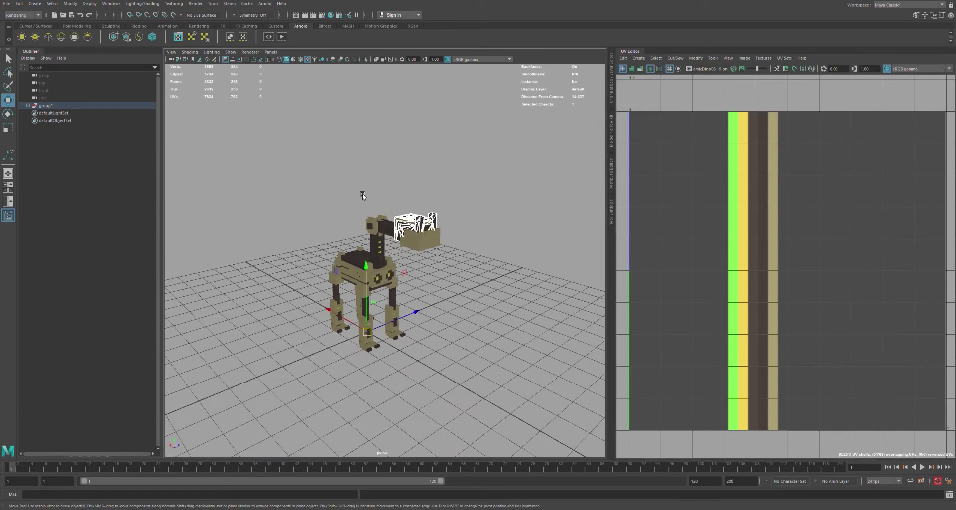
{"action": "left_click_drag", "start_coordinate": [288, 200], "coordinate": [442, 292]}
{"action": "scroll", "coordinate": [456, 308], "scroll_direction": "up", "scroll_amount": 6}
{"action": "scroll", "coordinate": [456, 309], "scroll_direction": "down", "scroll_amount": 2}
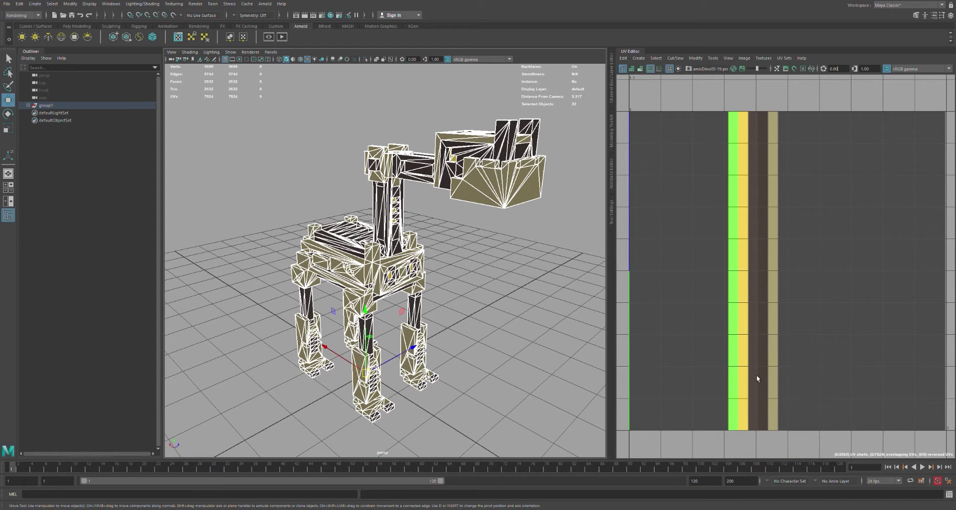
Step: Select connected faces on several sides of the jaw to check where their UVs sit on the palette texture
{"action": "left_click", "coordinate": [477, 188]}
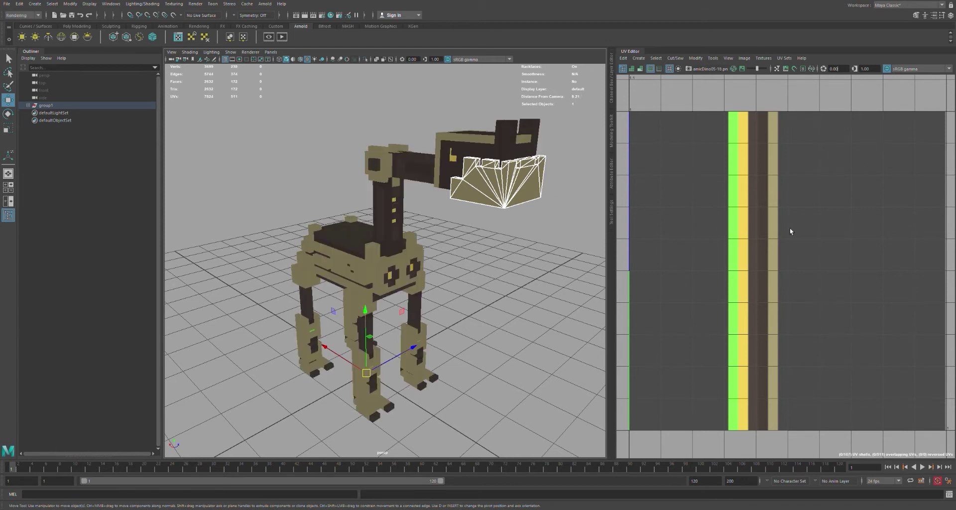
{"action": "key", "text": "F11"}
{"action": "double_click", "coordinate": [481, 185]}
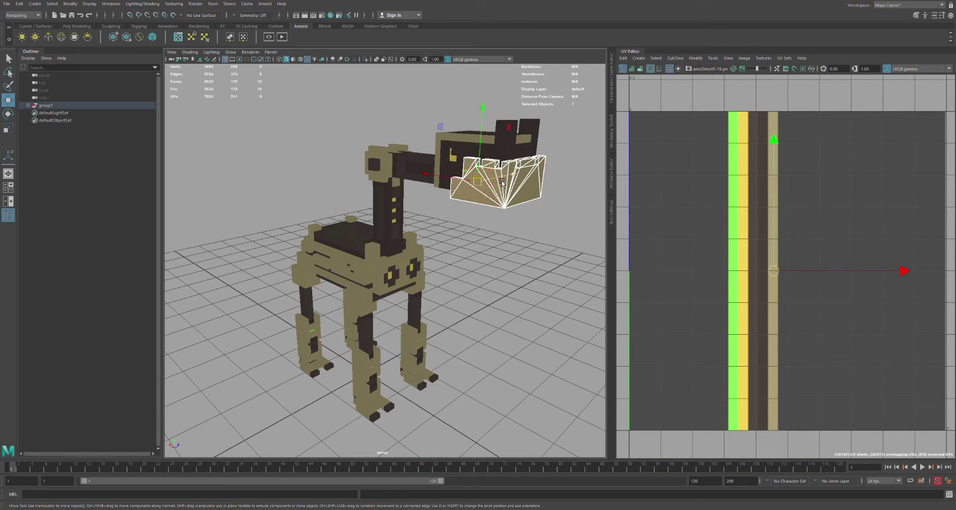
{"action": "scroll", "coordinate": [801, 297], "scroll_direction": "up", "scroll_amount": 4}
{"action": "scroll", "coordinate": [740, 249], "scroll_direction": "up", "scroll_amount": 3}
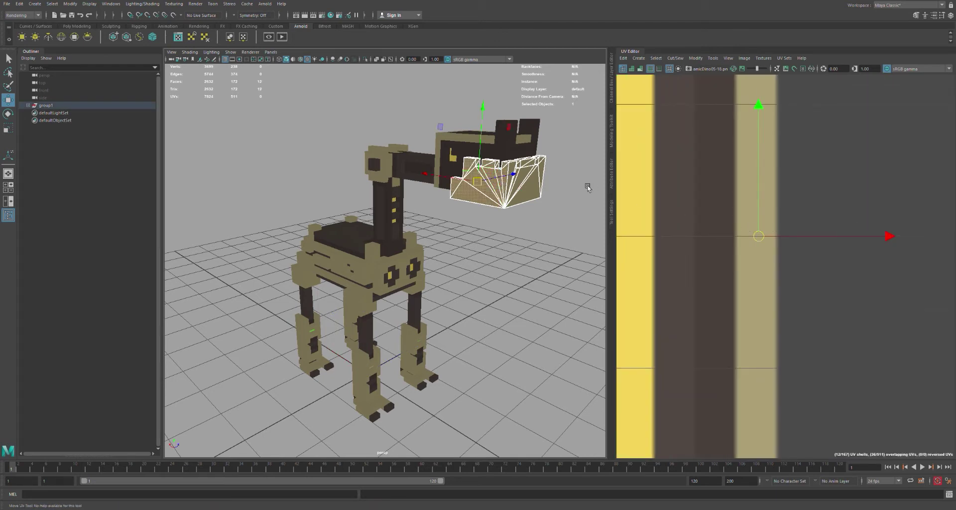
{"action": "double_click", "coordinate": [525, 181]}
{"action": "double_click", "coordinate": [487, 190], "text": "shift"}
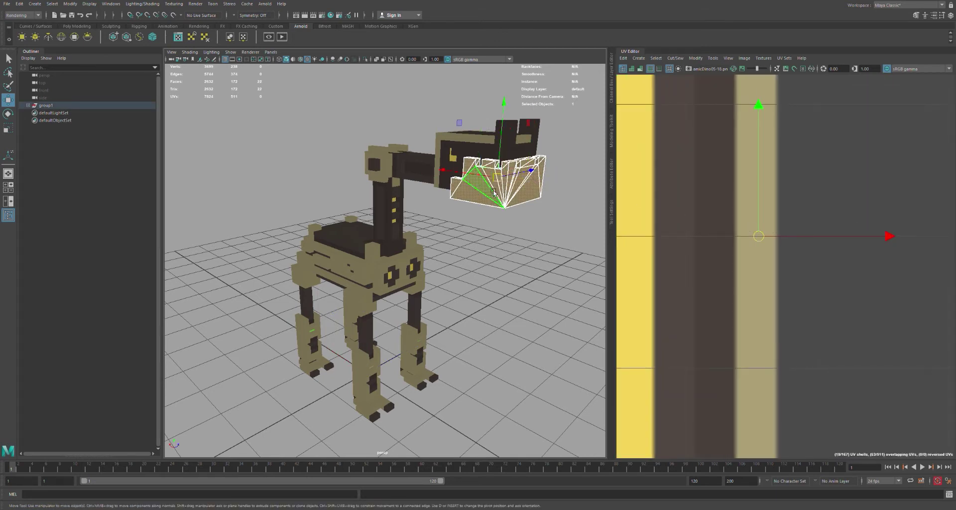
{"action": "left_click_drag", "start_coordinate": [570, 164], "coordinate": [376, 267], "text": "alt"}
{"action": "double_click", "coordinate": [227, 193], "text": "shift"}
{"action": "scroll", "coordinate": [376, 266], "scroll_direction": "up", "scroll_amount": 2}
{"action": "left_click_drag", "start_coordinate": [342, 298], "coordinate": [382, 257], "text": "alt"}
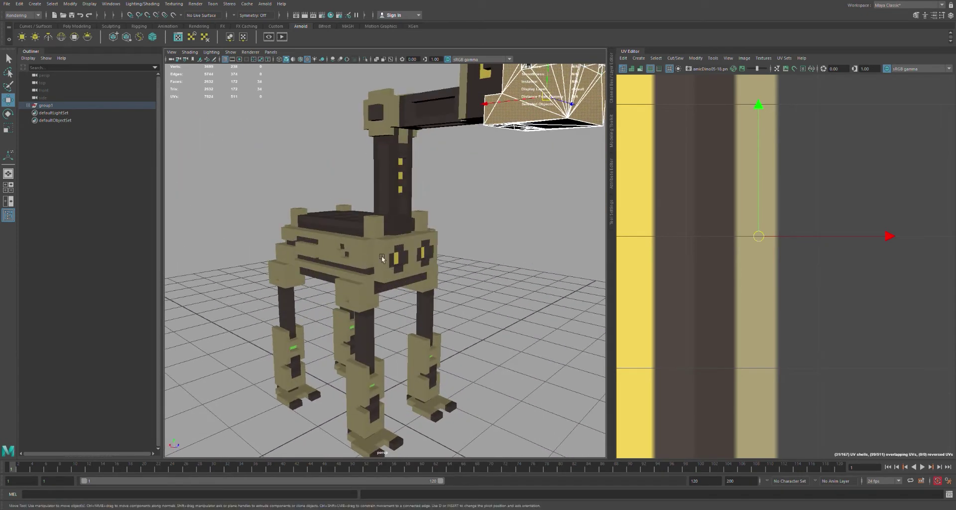
Step: Select the jaw's UV faces stacked on the beige palette stripe and compare them with the jaw in the model
{"action": "left_click_drag", "start_coordinate": [751, 224], "coordinate": [769, 250]}
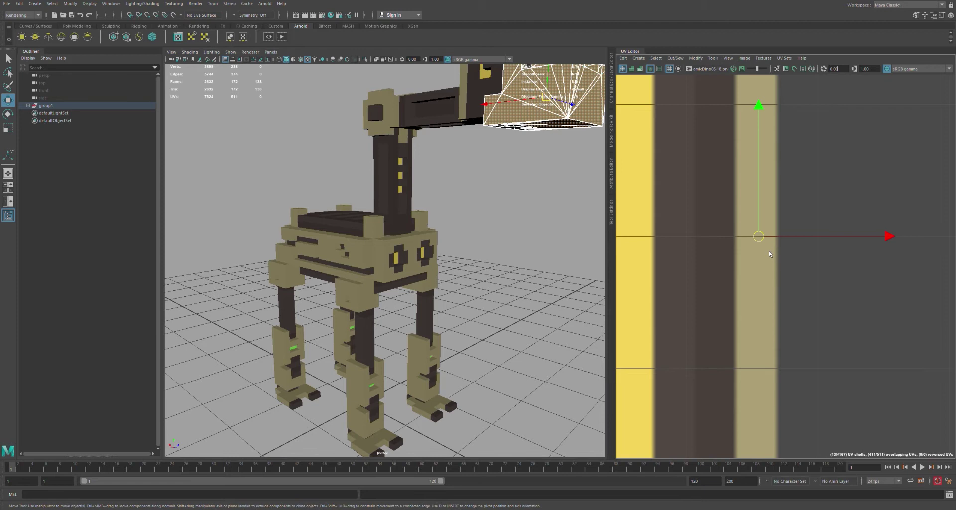
{"action": "scroll", "coordinate": [756, 237], "scroll_direction": "down", "scroll_amount": 3}
{"action": "scroll", "coordinate": [751, 237], "scroll_direction": "up", "scroll_amount": 5}
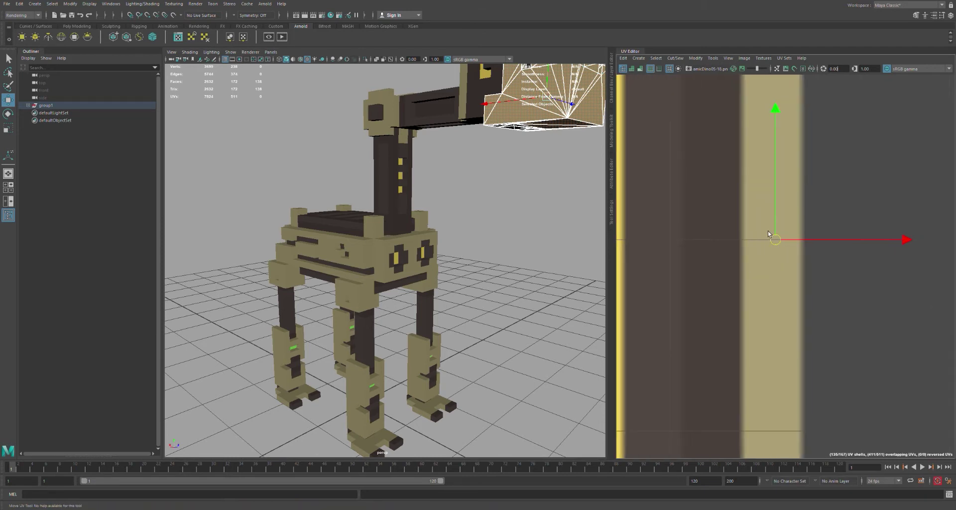
{"action": "left_click_drag", "start_coordinate": [758, 197], "coordinate": [792, 209]}
{"action": "left_click", "coordinate": [783, 267]}
{"action": "scroll", "coordinate": [511, 140], "scroll_direction": "down", "scroll_amount": 4}
{"action": "middle_click_drag", "start_coordinate": [510, 140], "coordinate": [469, 168], "text": "alt"}
{"action": "scroll", "coordinate": [496, 172], "scroll_direction": "up", "scroll_amount": 5}
{"action": "scroll", "coordinate": [493, 150], "scroll_direction": "down", "scroll_amount": 2}
{"action": "scroll", "coordinate": [778, 270], "scroll_direction": "down", "scroll_amount": 3}
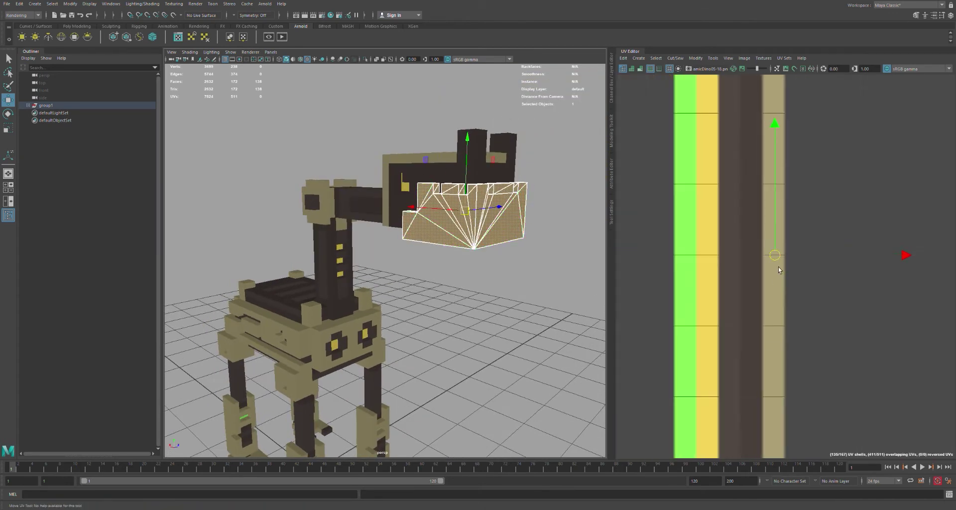
{"action": "scroll", "coordinate": [769, 261], "scroll_direction": "down", "scroll_amount": 3}
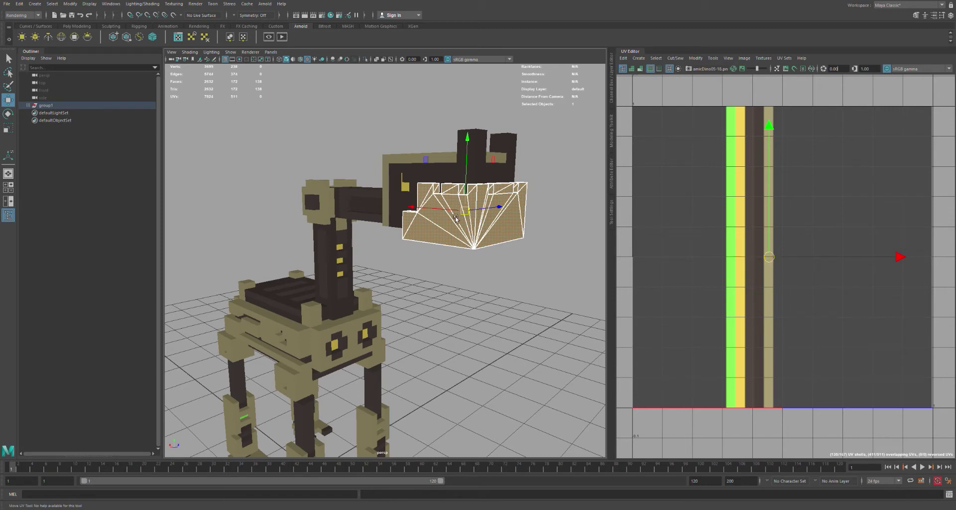
Step: Rename the walker's group1 as source_model
{"action": "left_click", "coordinate": [553, 210]}
{"action": "scroll", "coordinate": [501, 226], "scroll_direction": "down", "scroll_amount": 6}
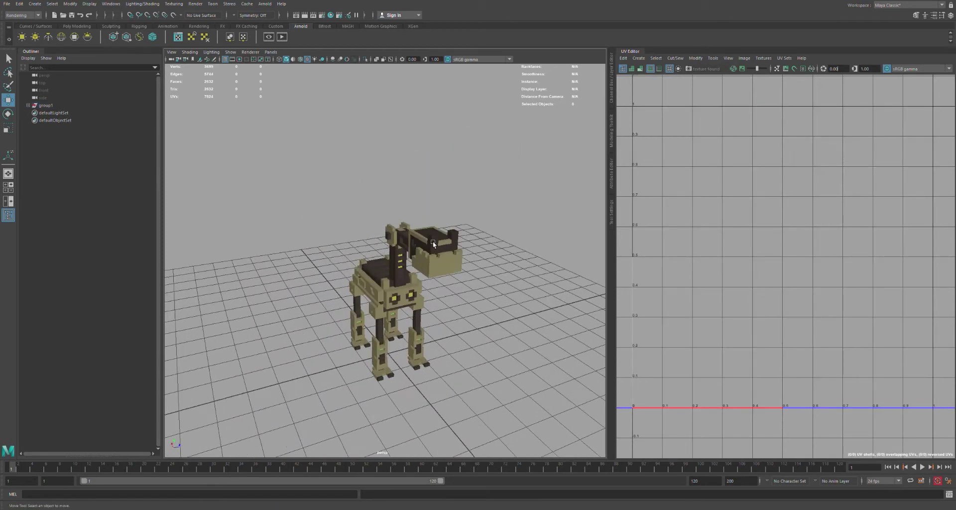
{"action": "double_click", "coordinate": [46, 105]}
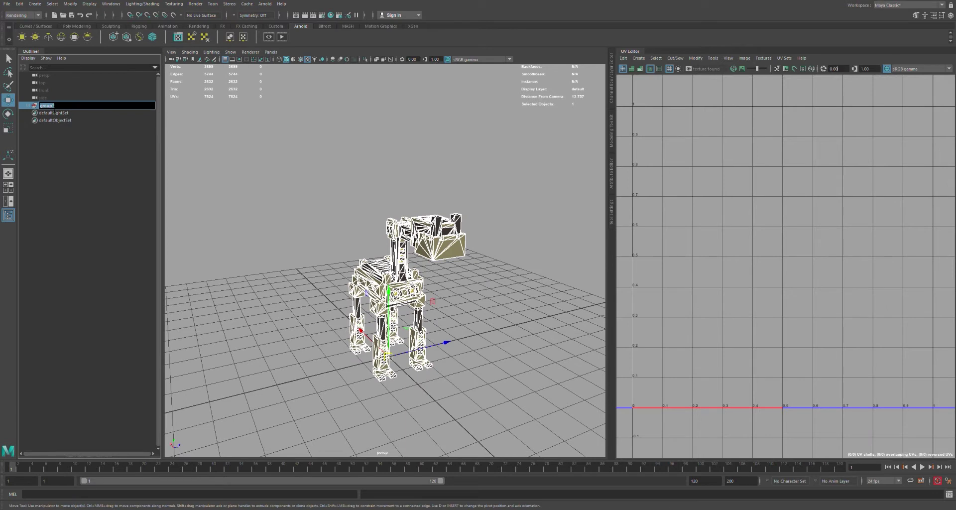
{"action": "type", "text": "a"}
{"action": "type", "text": "ource_model"}
{"action": "key", "text": "Return"}
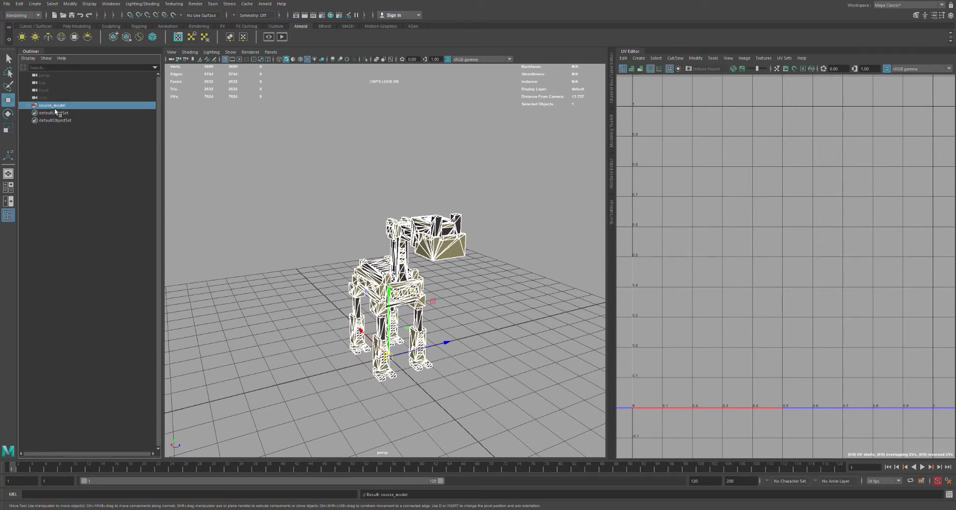
Step: Duplicate the source_model group and move the copy along the Z axis, clear of the original walker
{"action": "left_click", "coordinate": [78, 101]}
{"action": "left_click", "coordinate": [76, 108]}
{"action": "key", "text": "ctrl+d"}
{"action": "left_click_drag", "start_coordinate": [450, 346], "coordinate": [570, 334]}
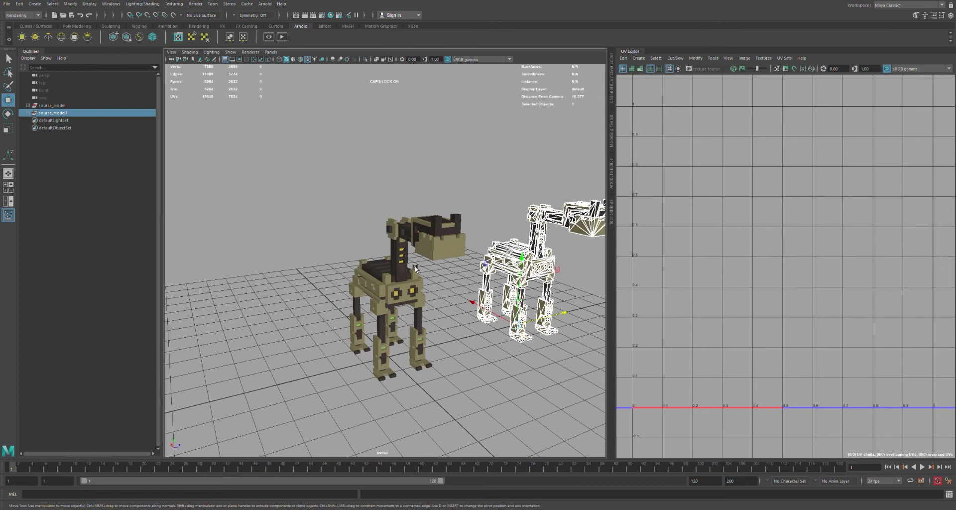
{"action": "left_click", "coordinate": [478, 339]}
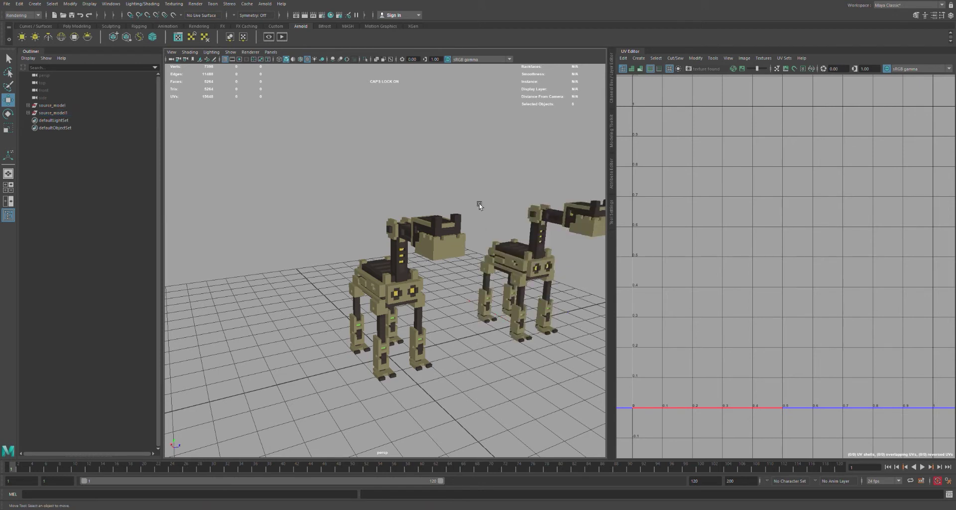
Step: Rename the original group as TARGET_MODEL and the duplicated group as source_model
{"action": "left_click", "coordinate": [71, 113]}
{"action": "double_click", "coordinate": [77, 106]}
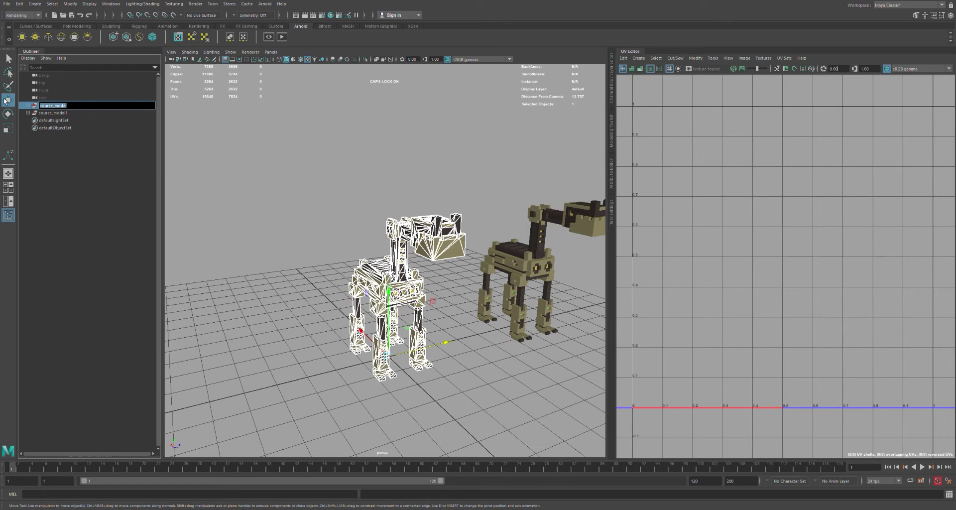
{"action": "type", "text": "TARGET_MODEL"}
{"action": "key", "text": "Return"}
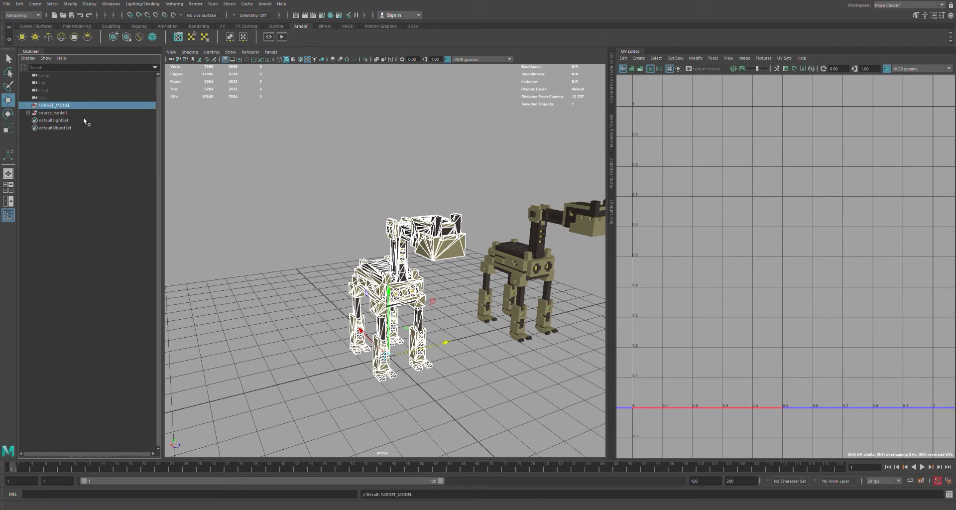
{"action": "left_click", "coordinate": [53, 113]}
{"action": "left_click", "coordinate": [265, 186]}
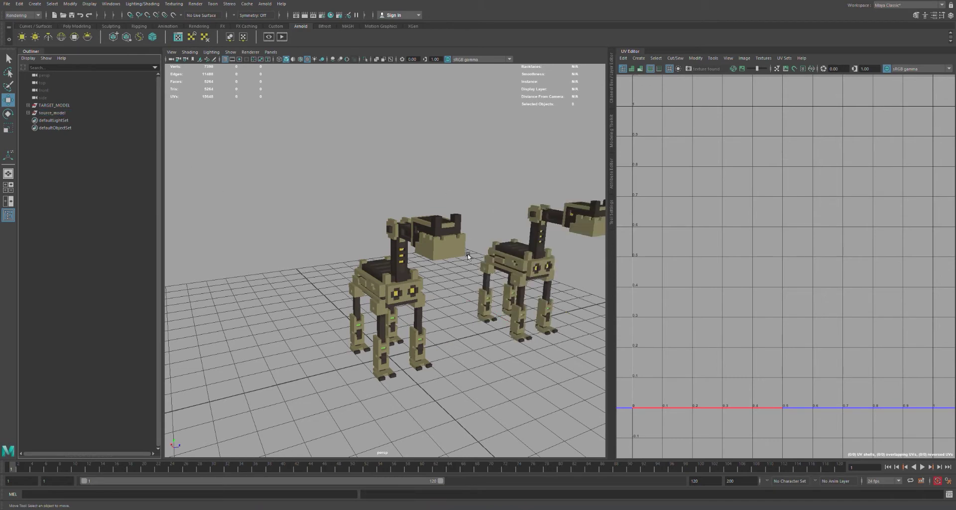
Step: Apply automatic UV mapping to all the meshes of TARGET_MODEL, using the Modeling tool set
{"action": "middle_click_drag", "start_coordinate": [466, 256], "coordinate": [365, 242], "text": "alt"}
{"action": "left_click_drag", "start_coordinate": [365, 242], "coordinate": [400, 243], "text": "alt"}
{"action": "scroll", "coordinate": [379, 259], "scroll_direction": "up", "scroll_amount": 3}
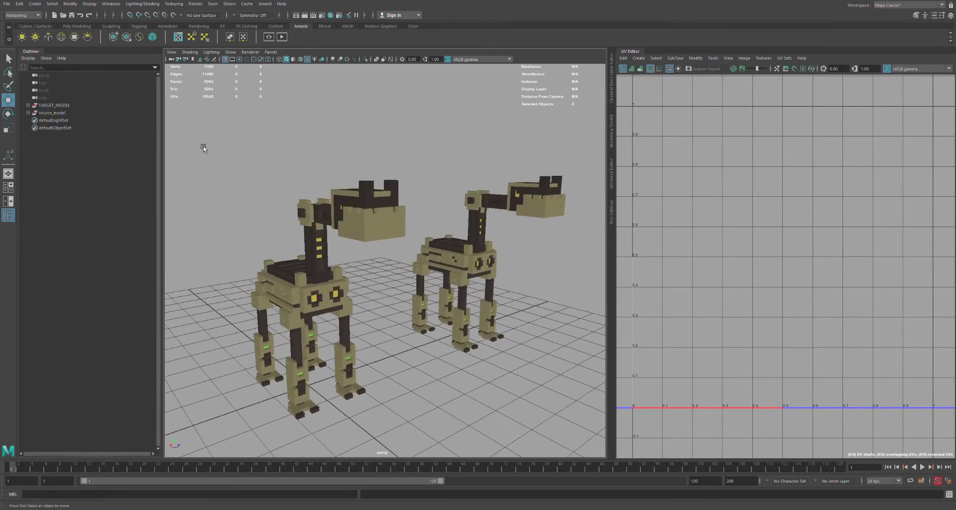
{"action": "left_click_drag", "start_coordinate": [166, 104], "coordinate": [412, 434]}
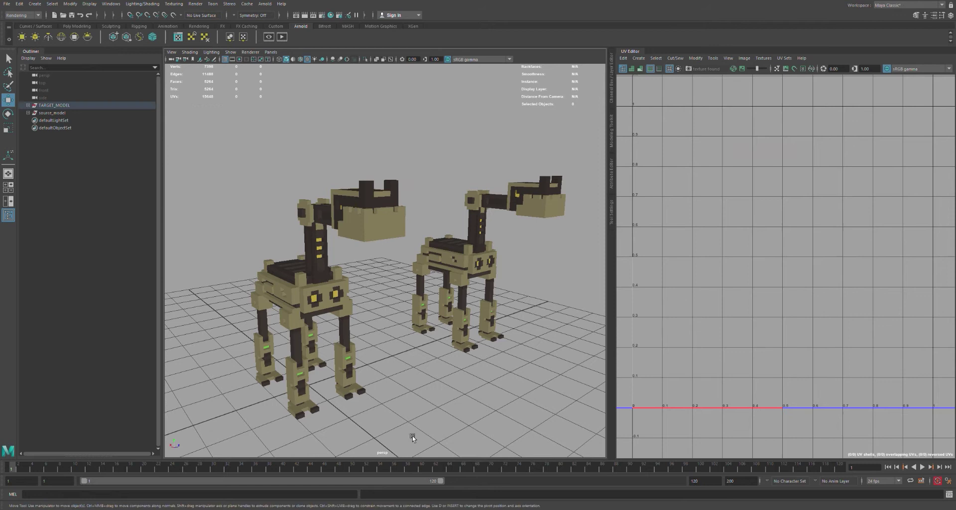
{"action": "left_click_drag", "start_coordinate": [401, 203], "coordinate": [415, 225], "text": "alt"}
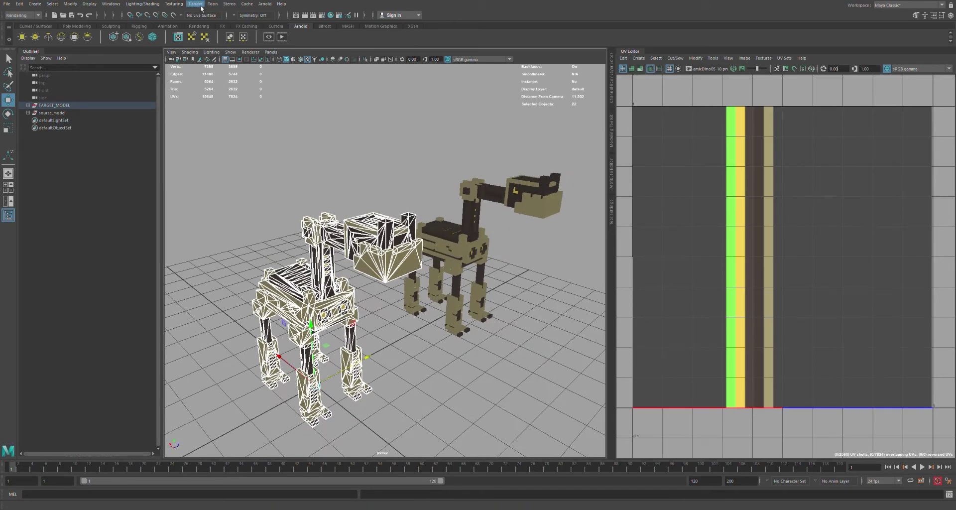
{"action": "left_click", "coordinate": [20, 16]}
{"action": "left_click", "coordinate": [25, 27]}
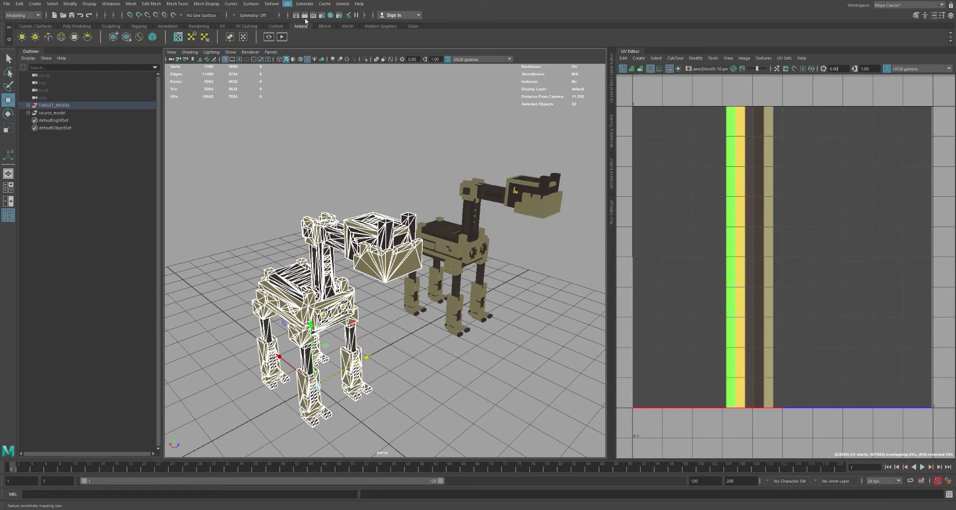
{"action": "left_click", "coordinate": [306, 46]}
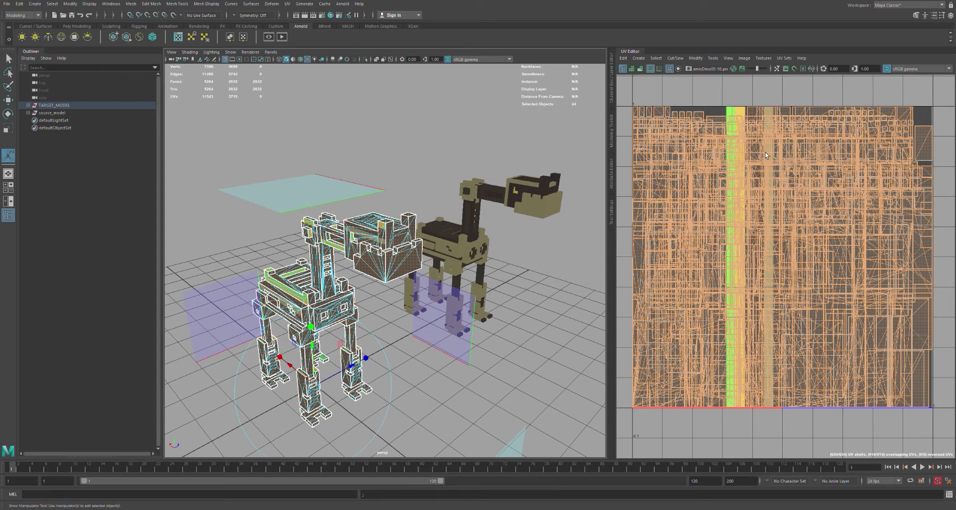
{"action": "key", "text": "w"}
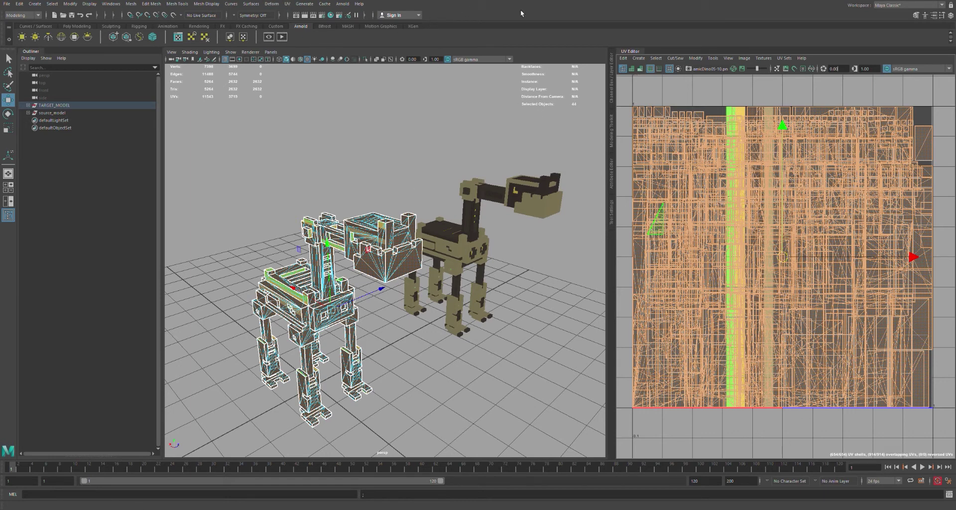
Step: Lay out the target walker's UV shells without overlaps inside the 0 to 1 UV square
{"action": "key", "text": "w"}
{"action": "left_click", "coordinate": [697, 57]}
{"action": "left_click", "coordinate": [724, 174]}
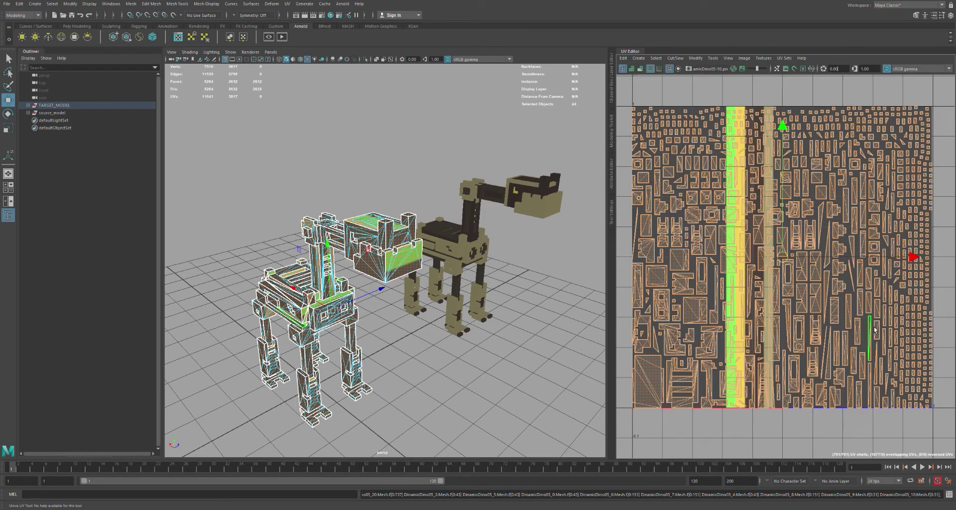
Step: Select a large stepped UV shell and locate its matching faces on the side of the target walker's head
{"action": "scroll", "coordinate": [695, 354], "scroll_direction": "up", "scroll_amount": 4}
{"action": "middle_click_drag", "start_coordinate": [695, 354], "coordinate": [731, 278], "text": "alt"}
{"action": "scroll", "coordinate": [736, 324], "scroll_direction": "down", "scroll_amount": 2}
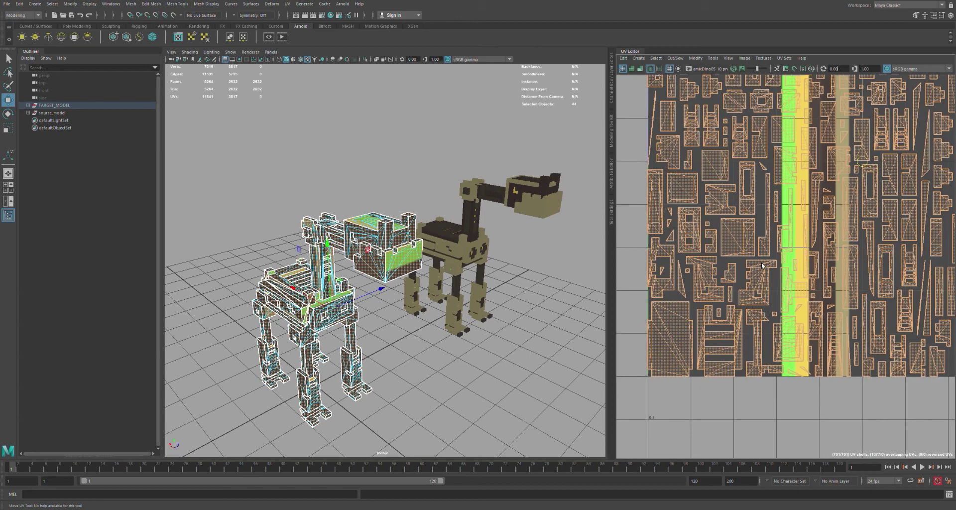
{"action": "scroll", "coordinate": [773, 290], "scroll_direction": "up", "scroll_amount": 3}
{"action": "double_click", "coordinate": [743, 279]}
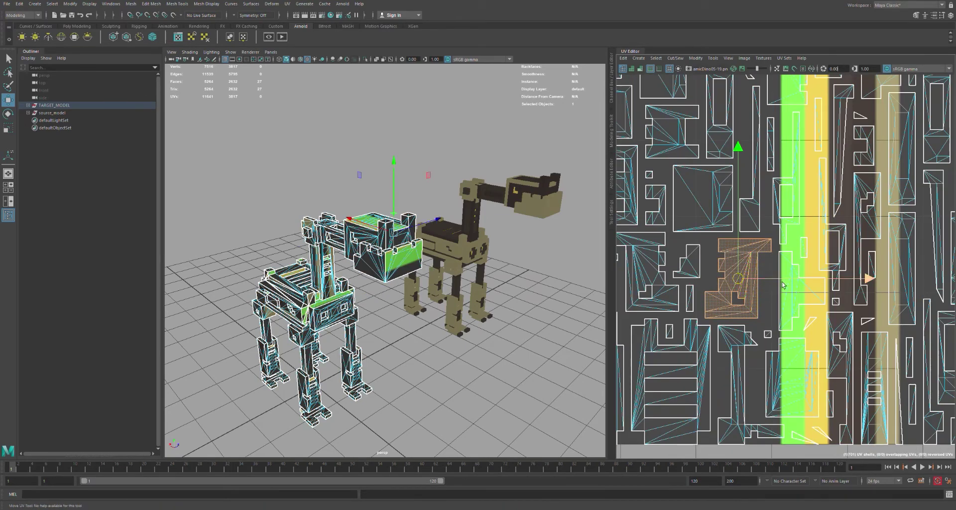
{"action": "left_click_drag", "start_coordinate": [528, 251], "coordinate": [420, 262], "text": "alt"}
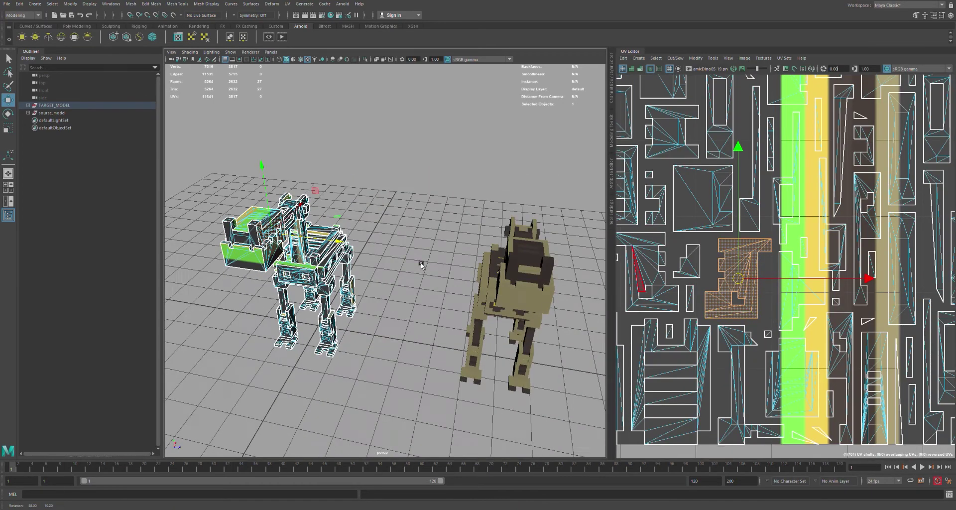
{"action": "middle_click_drag", "start_coordinate": [420, 262], "coordinate": [512, 254], "text": "alt"}
{"action": "scroll", "coordinate": [513, 254], "scroll_direction": "up", "scroll_amount": 6}
{"action": "left_click_drag", "start_coordinate": [529, 282], "coordinate": [522, 259], "text": "alt"}
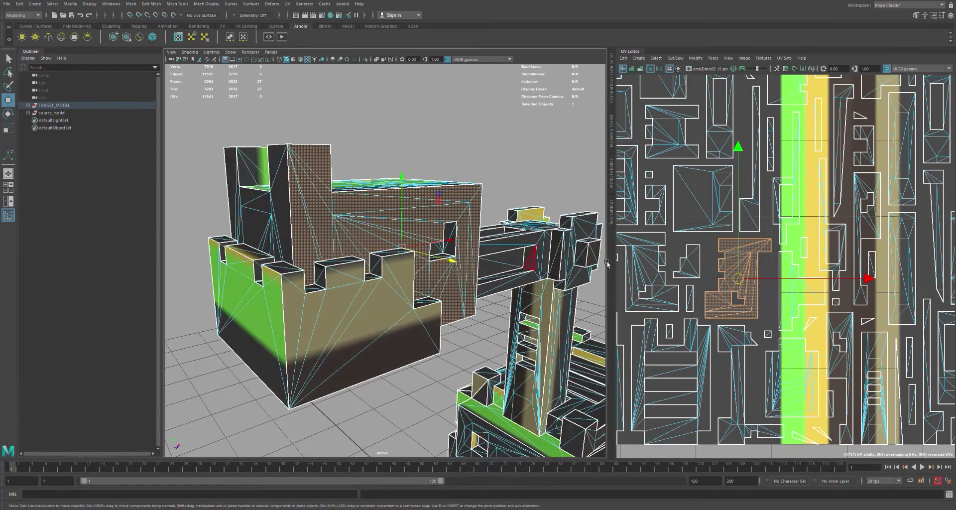
Step: Select the mirrored stepped UV shell and examine its faces on the opposite side of the target walker's head
{"action": "double_click", "coordinate": [665, 290]}
{"action": "scroll", "coordinate": [391, 289], "scroll_direction": "down", "scroll_amount": 6}
{"action": "left_click_drag", "start_coordinate": [391, 289], "coordinate": [512, 279], "text": "alt"}
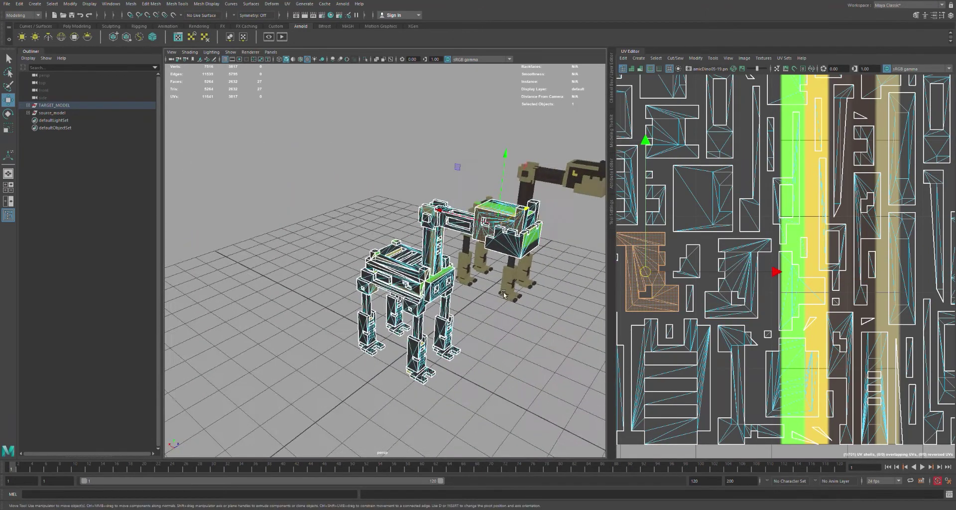
{"action": "middle_click_drag", "start_coordinate": [503, 261], "coordinate": [453, 253], "text": "alt"}
{"action": "scroll", "coordinate": [453, 252], "scroll_direction": "up", "scroll_amount": 6}
{"action": "middle_click_drag", "start_coordinate": [557, 240], "coordinate": [511, 244], "text": "alt"}
{"action": "left_click_drag", "start_coordinate": [512, 244], "coordinate": [537, 227], "text": "alt"}
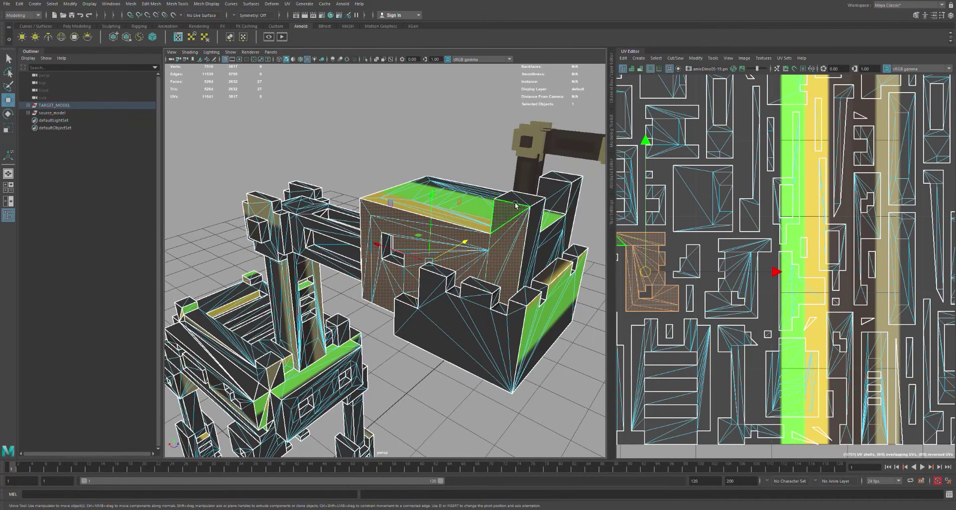
Step: Select the UV shells lying across the green and yellow palette stripes and locate their faces on the target walker's body
{"action": "scroll", "coordinate": [429, 202], "scroll_direction": "down", "scroll_amount": 4}
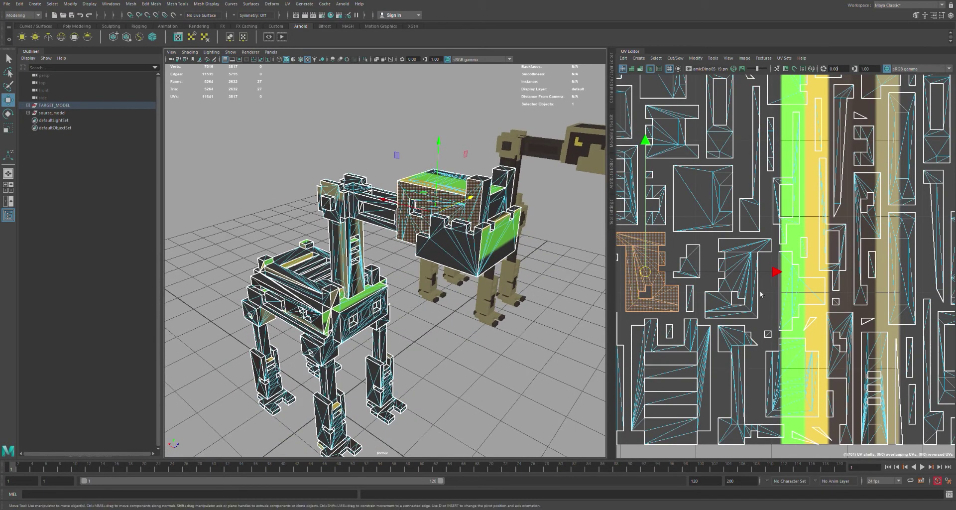
{"action": "scroll", "coordinate": [760, 294], "scroll_direction": "down", "scroll_amount": 1}
{"action": "middle_click_drag", "start_coordinate": [781, 293], "coordinate": [727, 291], "text": "alt"}
{"action": "scroll", "coordinate": [727, 292], "scroll_direction": "up", "scroll_amount": 3}
{"action": "double_click", "coordinate": [726, 293]}
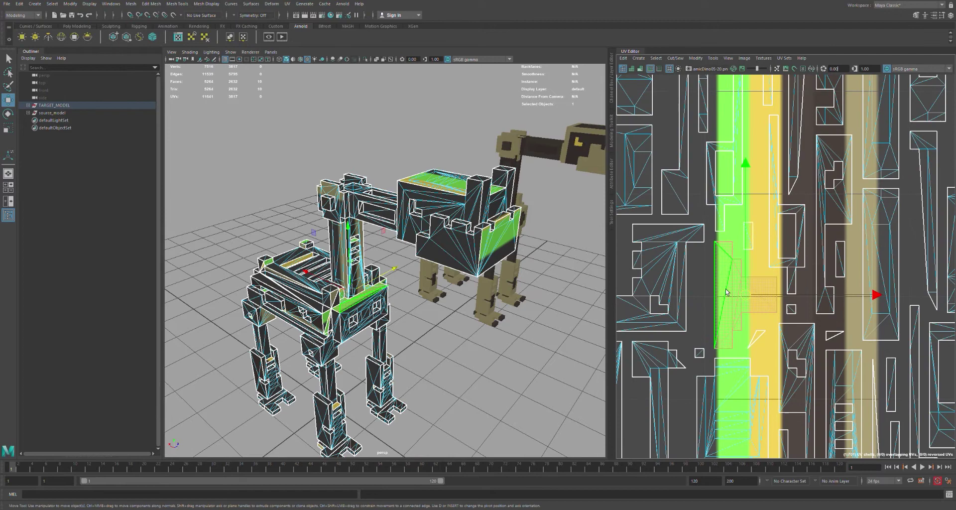
{"action": "scroll", "coordinate": [730, 264], "scroll_direction": "up", "scroll_amount": 2}
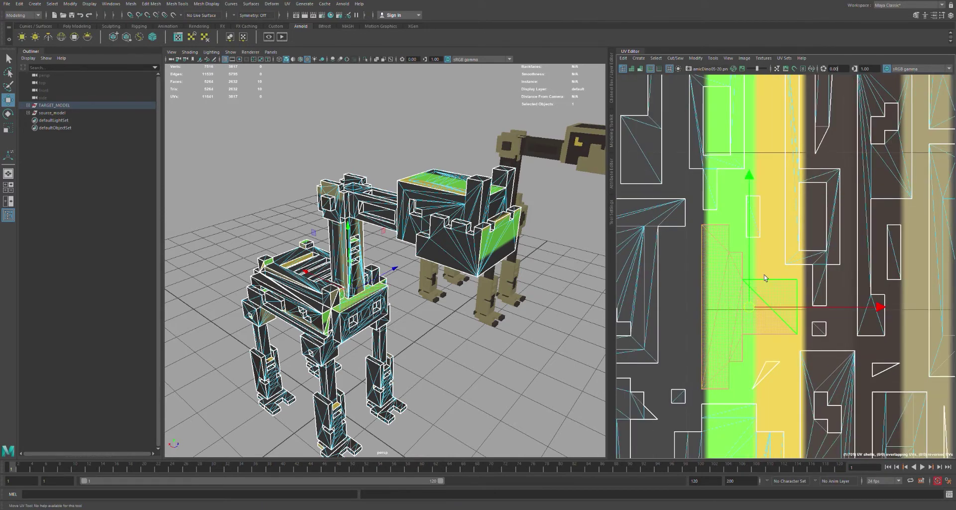
{"action": "left_click_drag", "start_coordinate": [421, 344], "coordinate": [465, 312], "text": "alt"}
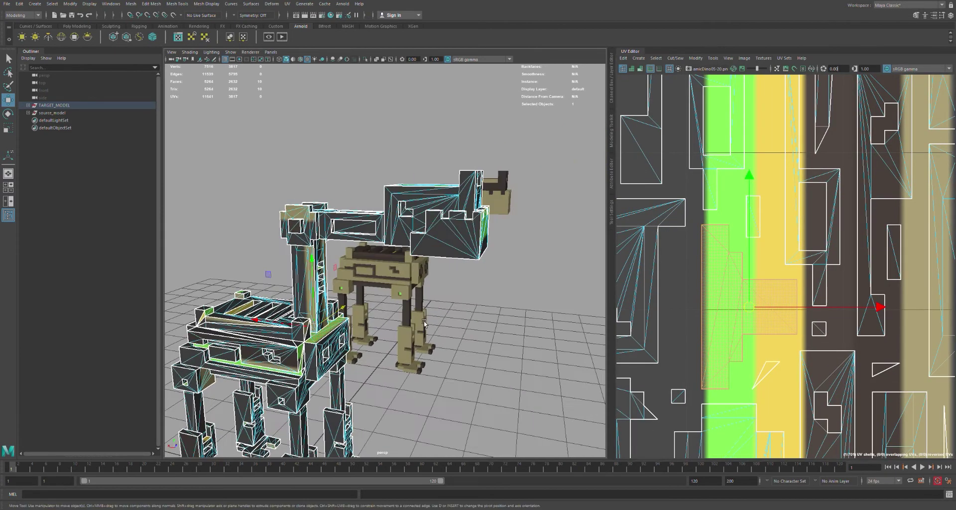
{"action": "middle_click_drag", "start_coordinate": [438, 299], "coordinate": [507, 271], "text": "alt"}
{"action": "scroll", "coordinate": [508, 270], "scroll_direction": "up", "scroll_amount": 4}
{"action": "left_click_drag", "start_coordinate": [508, 271], "coordinate": [466, 313], "text": "alt"}
{"action": "middle_click_drag", "start_coordinate": [466, 313], "coordinate": [420, 308], "text": "alt"}
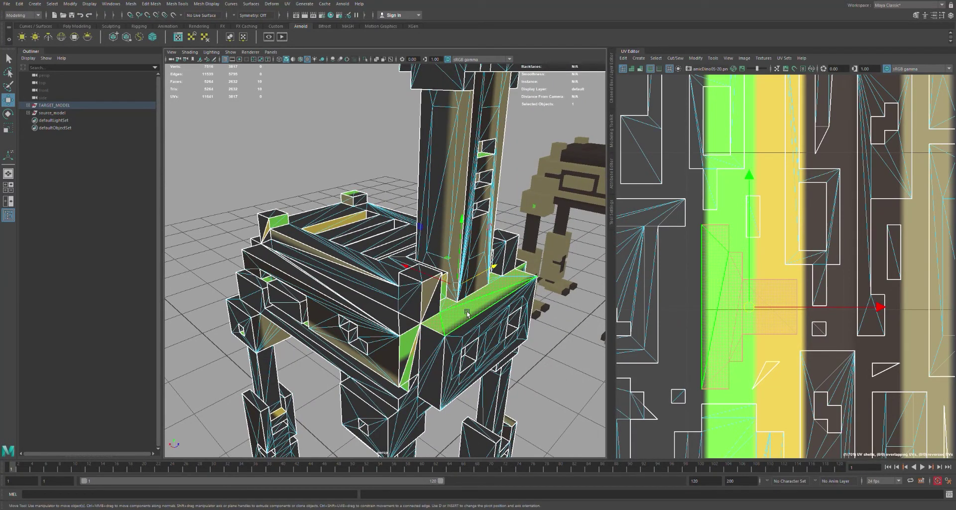
{"action": "scroll", "coordinate": [751, 305], "scroll_direction": "down", "scroll_amount": 2}
Step: Try shifting the selected UV shells slightly over the palette's green and yellow stripes
{"action": "mouse_move", "coordinate": [754, 305]}
{"action": "left_mouse_down"}
{"action": "mouse_move", "coordinate": [778, 317]}
{"action": "mouse_move", "coordinate": [804, 243]}
{"action": "mouse_move", "coordinate": [717, 263]}
{"action": "mouse_move", "coordinate": [661, 368]}
{"action": "mouse_move", "coordinate": [705, 284]}
{"action": "mouse_move", "coordinate": [795, 324]}
{"action": "mouse_move", "coordinate": [878, 318]}
{"action": "mouse_move", "coordinate": [921, 219]}
{"action": "mouse_move", "coordinate": [739, 312]}
{"action": "mouse_move", "coordinate": [745, 319]}
{"action": "mouse_move", "coordinate": [757, 310]}
{"action": "left_mouse_up"}
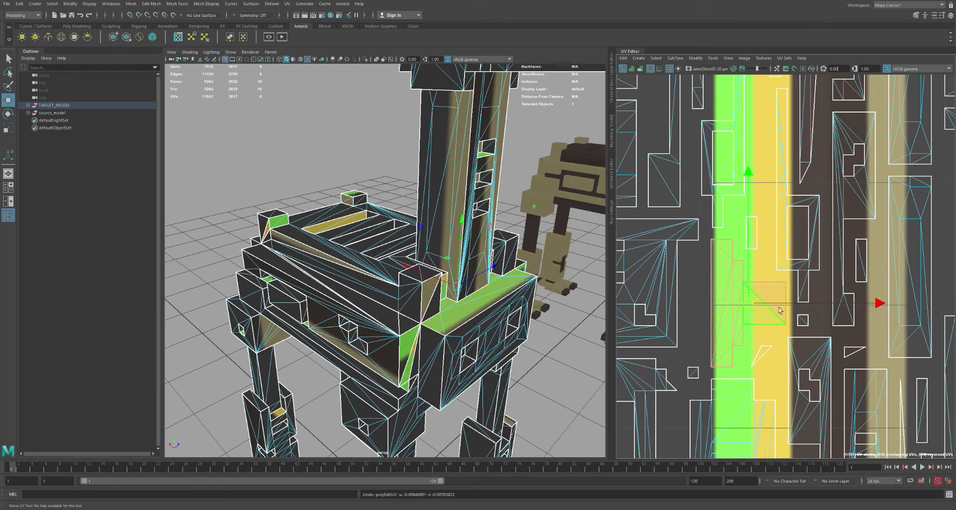
{"action": "scroll", "coordinate": [780, 332], "scroll_direction": "down", "scroll_amount": 10}
{"action": "left_click_drag", "start_coordinate": [756, 224], "coordinate": [765, 228]}
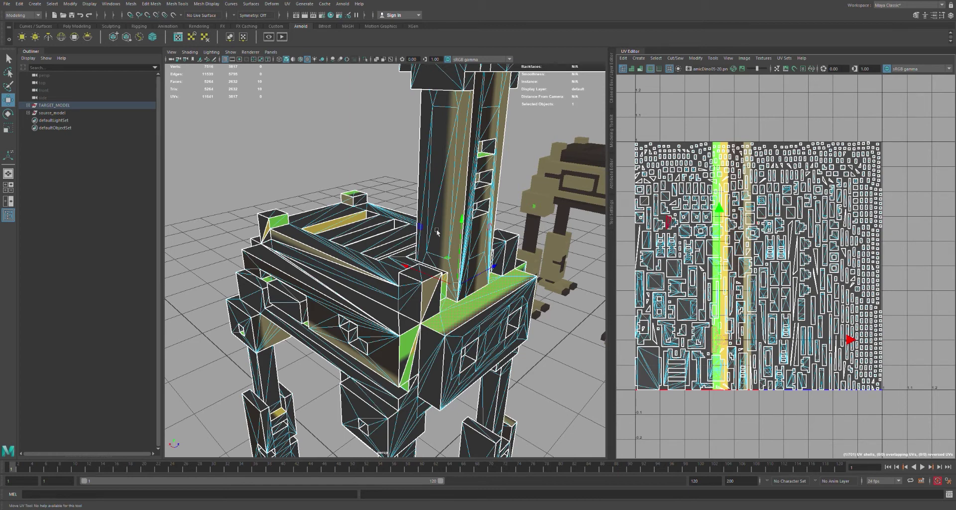
Step: Clear the selection and compare the target walker's surface colours with those of the source walker beside it
{"action": "scroll", "coordinate": [437, 233], "scroll_direction": "down", "scroll_amount": 5}
{"action": "left_click_drag", "start_coordinate": [439, 235], "coordinate": [426, 234], "text": "alt"}
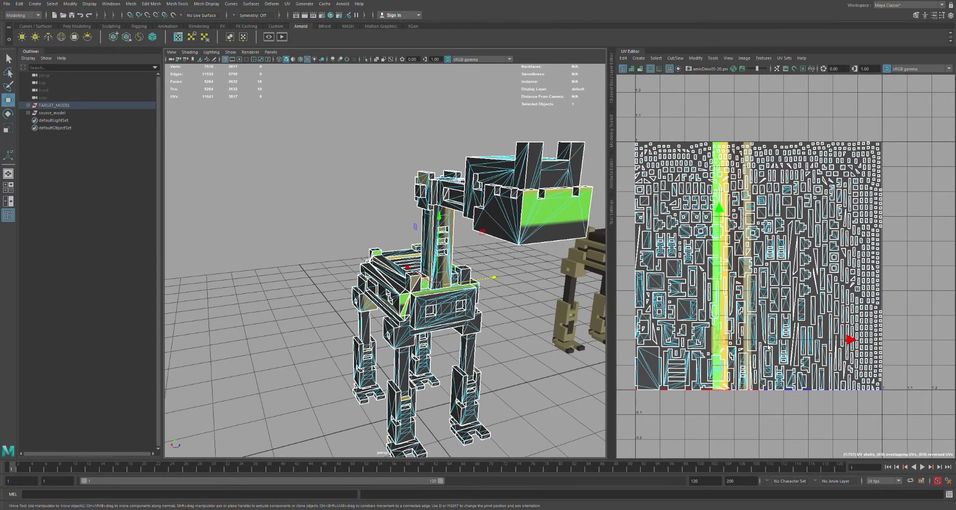
{"action": "middle_click_drag", "start_coordinate": [562, 327], "coordinate": [466, 304], "text": "alt"}
{"action": "scroll", "coordinate": [467, 290], "scroll_direction": "down", "scroll_amount": 5}
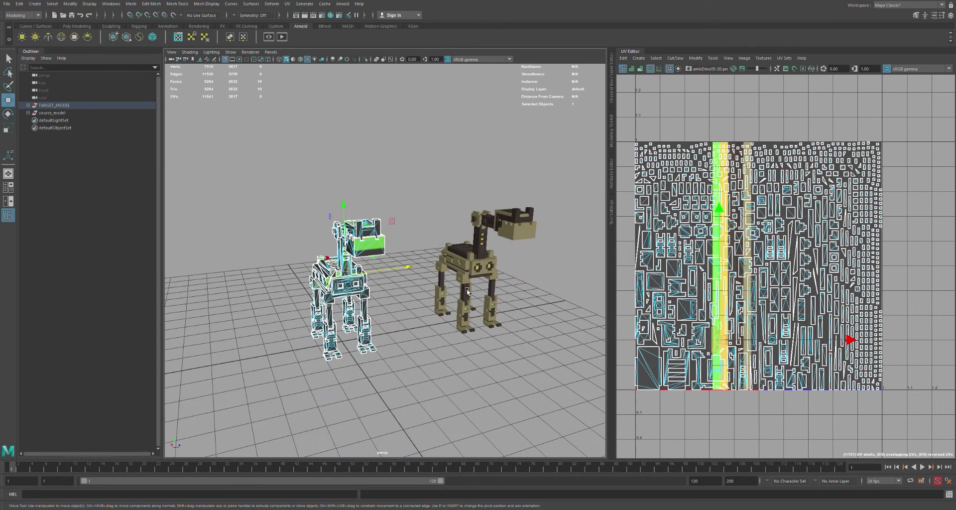
{"action": "scroll", "coordinate": [467, 291], "scroll_direction": "up", "scroll_amount": 3}
{"action": "scroll", "coordinate": [461, 283], "scroll_direction": "up", "scroll_amount": 2}
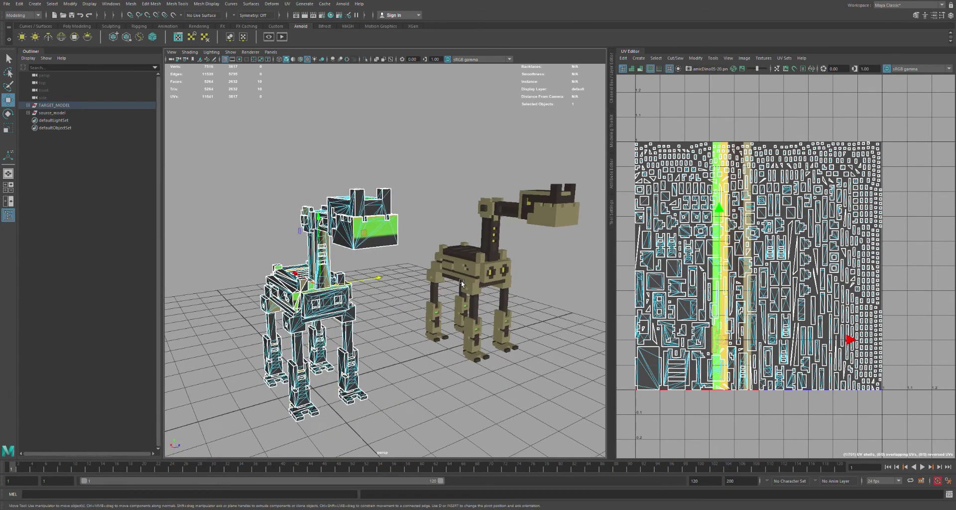
{"action": "middle_click_drag", "start_coordinate": [461, 282], "coordinate": [448, 292], "text": "alt"}
{"action": "left_click_drag", "start_coordinate": [415, 174], "coordinate": [606, 396]}
{"action": "key", "text": "ctrl+z"}
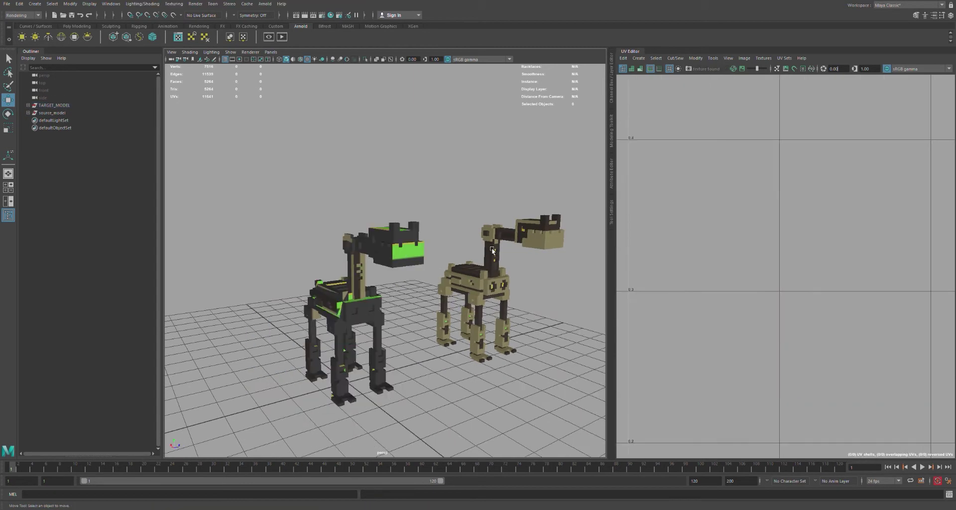
{"action": "scroll", "coordinate": [486, 251], "scroll_direction": "up", "scroll_amount": 5}
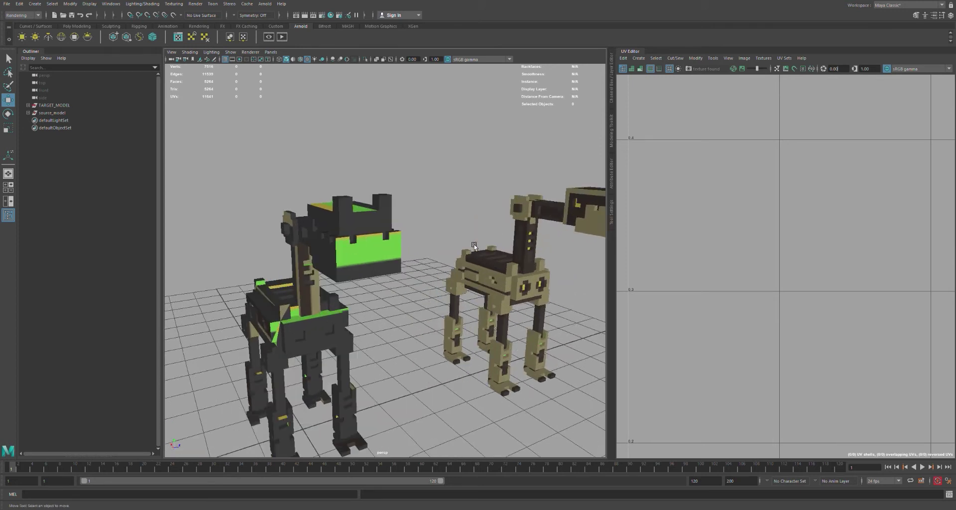
{"action": "scroll", "coordinate": [478, 245], "scroll_direction": "down", "scroll_amount": 3}
{"action": "scroll", "coordinate": [448, 242], "scroll_direction": "up", "scroll_amount": 1}
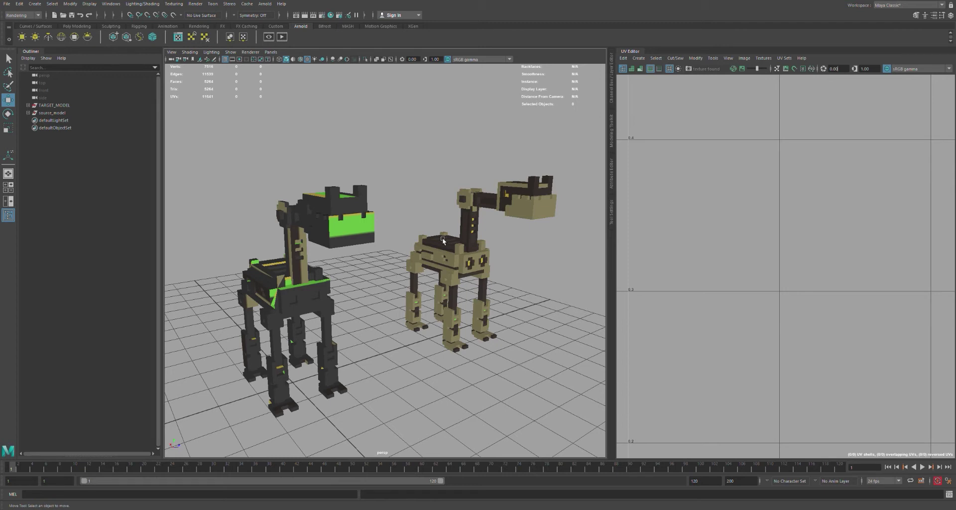
Step: Set Translate Z of source_model to 0 so that it sits exactly on top of TARGET_MODEL
{"action": "left_click", "coordinate": [65, 105]}
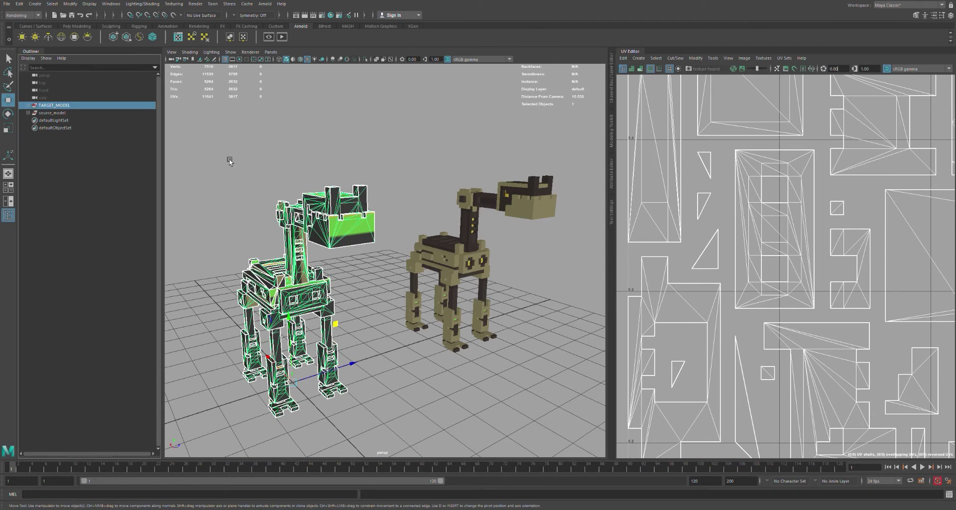
{"action": "left_click", "coordinate": [52, 112]}
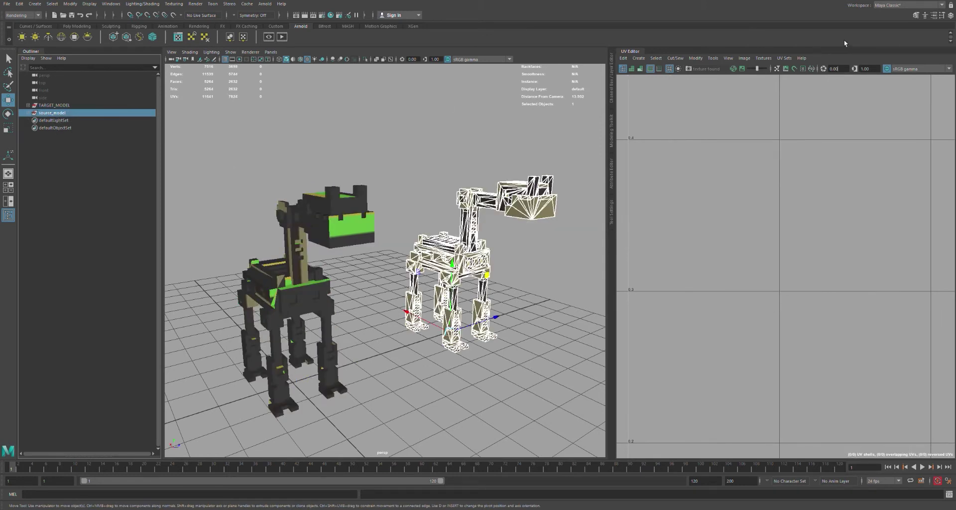
{"action": "left_click", "coordinate": [616, 93]}
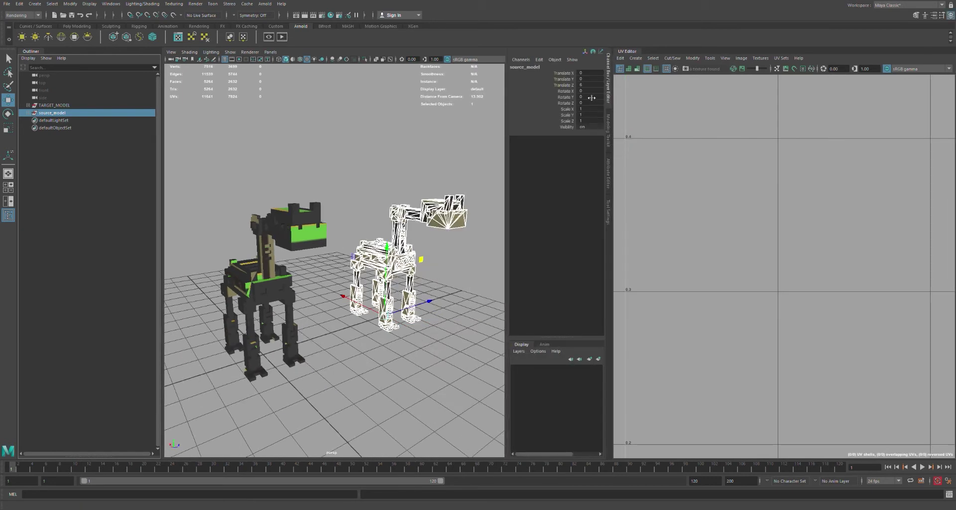
{"action": "left_click", "coordinate": [53, 105]}
{"action": "left_click", "coordinate": [374, 242]}
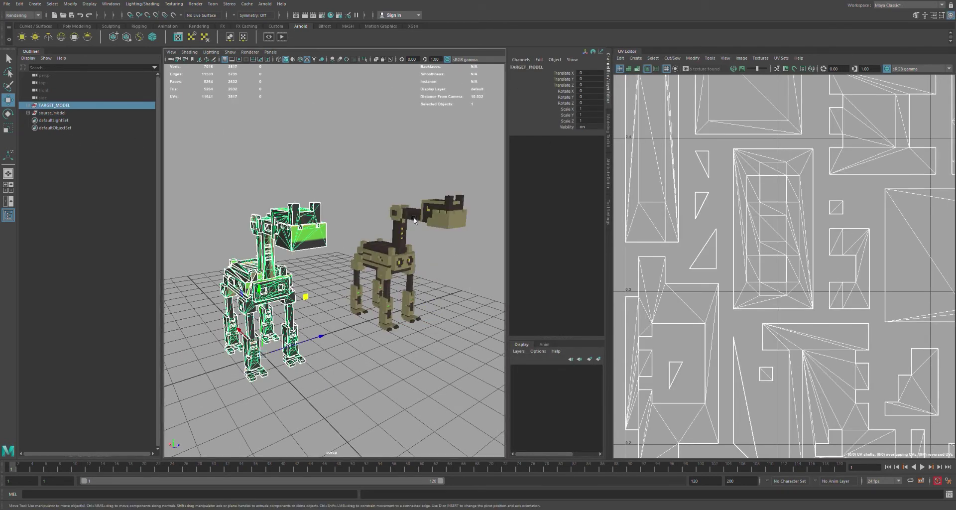
{"action": "double_click", "coordinate": [589, 85]}
{"action": "type", "text": "0"}
{"action": "key", "text": "Return"}
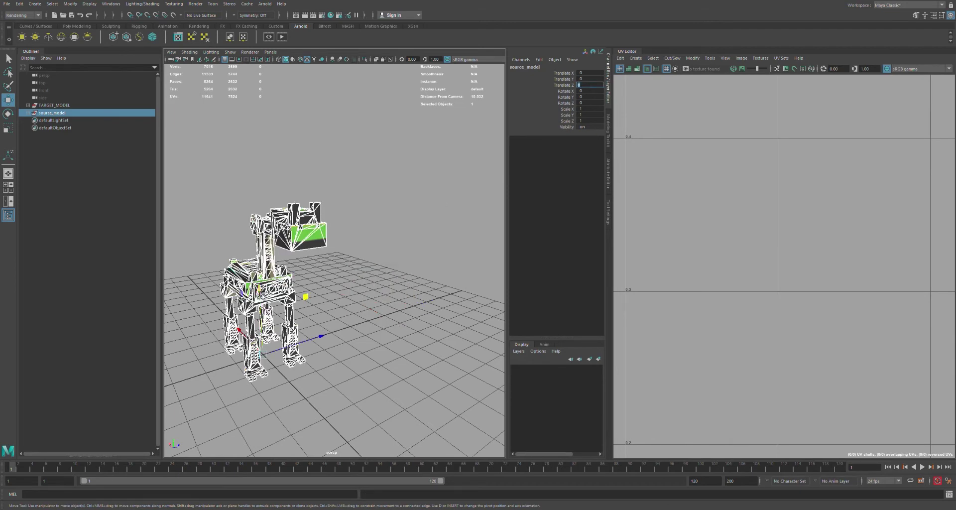
Step: Examine the overlaid source and target walkers from several angles, focusing on the head, neck and body
{"action": "middle_click_drag", "start_coordinate": [302, 300], "coordinate": [333, 311], "text": "alt"}
{"action": "scroll", "coordinate": [332, 312], "scroll_direction": "up", "scroll_amount": 6}
{"action": "left_click_drag", "start_coordinate": [333, 312], "coordinate": [343, 312], "text": "alt"}
{"action": "scroll", "coordinate": [342, 312], "scroll_direction": "down", "scroll_amount": 3}
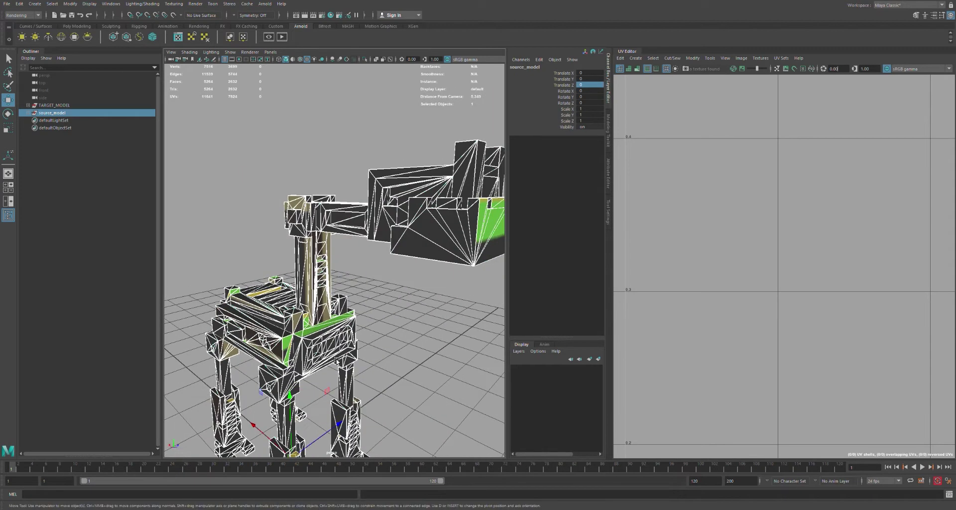
{"action": "left_click_drag", "start_coordinate": [269, 393], "coordinate": [272, 371]}
{"action": "key", "text": "ctrl+z"}
{"action": "scroll", "coordinate": [358, 302], "scroll_direction": "down", "scroll_amount": 5}
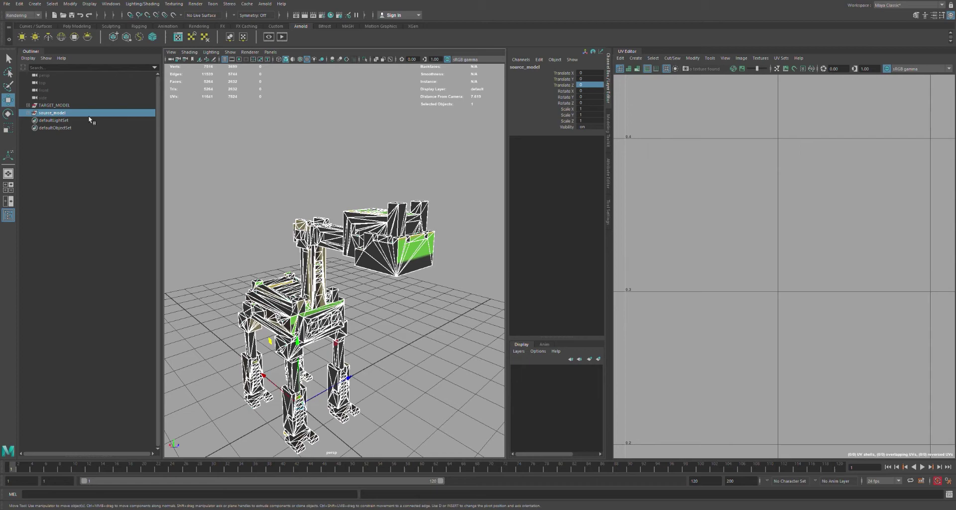
{"action": "left_click_drag", "start_coordinate": [427, 190], "coordinate": [443, 169], "text": "alt"}
{"action": "middle_click_drag", "start_coordinate": [454, 281], "coordinate": [442, 282], "text": "alt"}
{"action": "scroll", "coordinate": [442, 282], "scroll_direction": "up", "scroll_amount": 3}
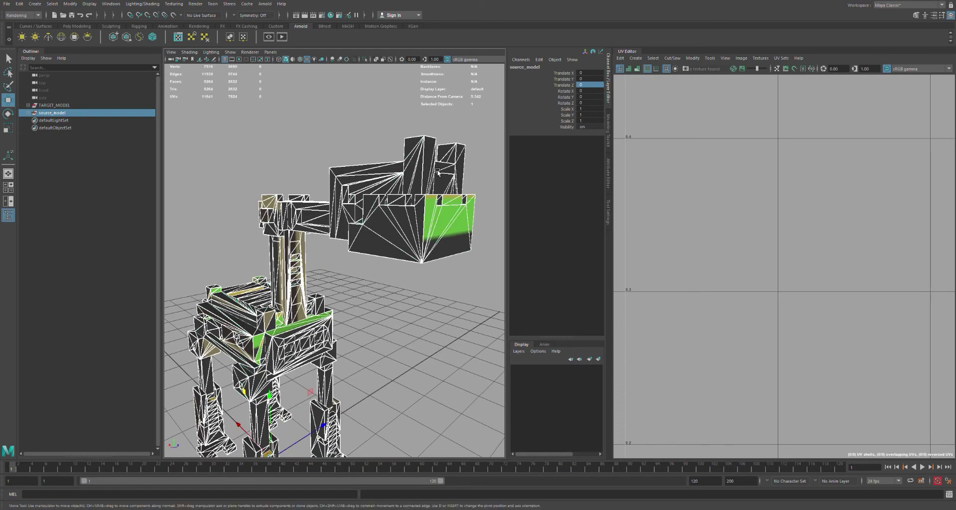
{"action": "scroll", "coordinate": [441, 282], "scroll_direction": "down", "scroll_amount": 3}
{"action": "scroll", "coordinate": [392, 285], "scroll_direction": "up", "scroll_amount": 5}
{"action": "scroll", "coordinate": [398, 291], "scroll_direction": "down", "scroll_amount": 5}
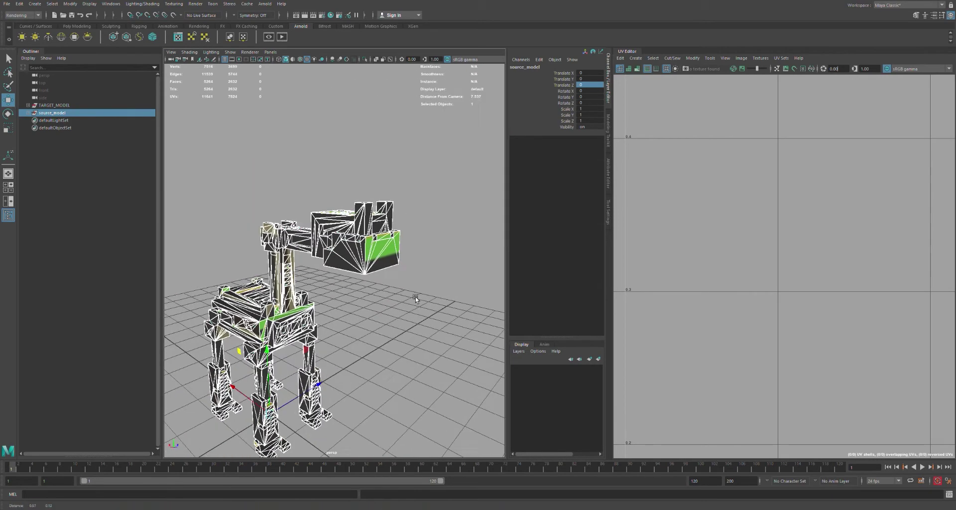
{"action": "scroll", "coordinate": [415, 296], "scroll_direction": "up", "scroll_amount": 5}
{"action": "scroll", "coordinate": [386, 297], "scroll_direction": "down", "scroll_amount": 3}
Step: Isolate source_model in the viewport so that only the palette-textured walker is displayed
{"action": "left_click", "coordinate": [64, 105]}
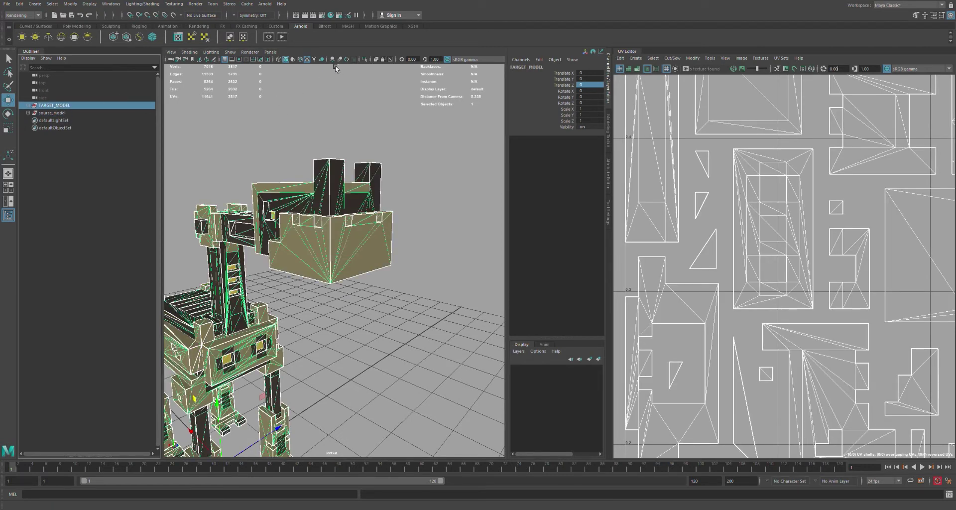
{"action": "left_click", "coordinate": [73, 113]}
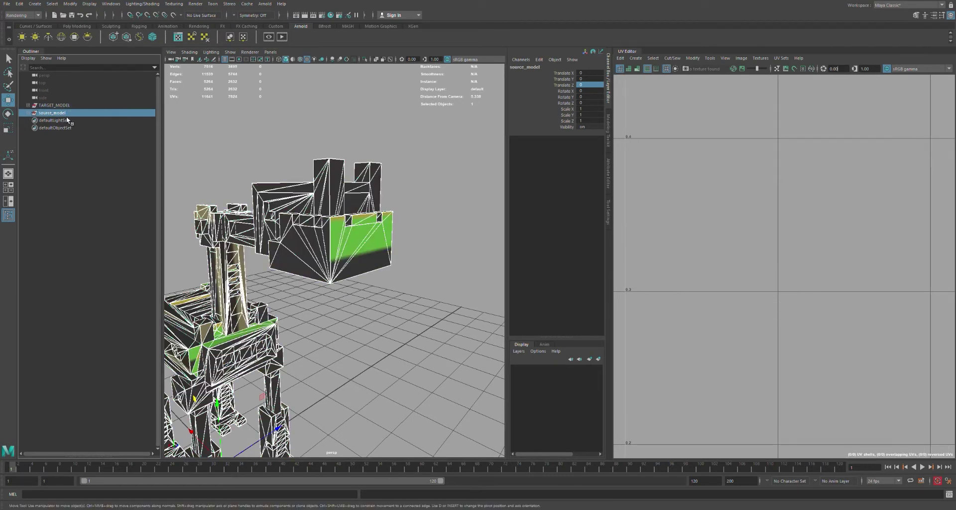
{"action": "left_click", "coordinate": [364, 59]}
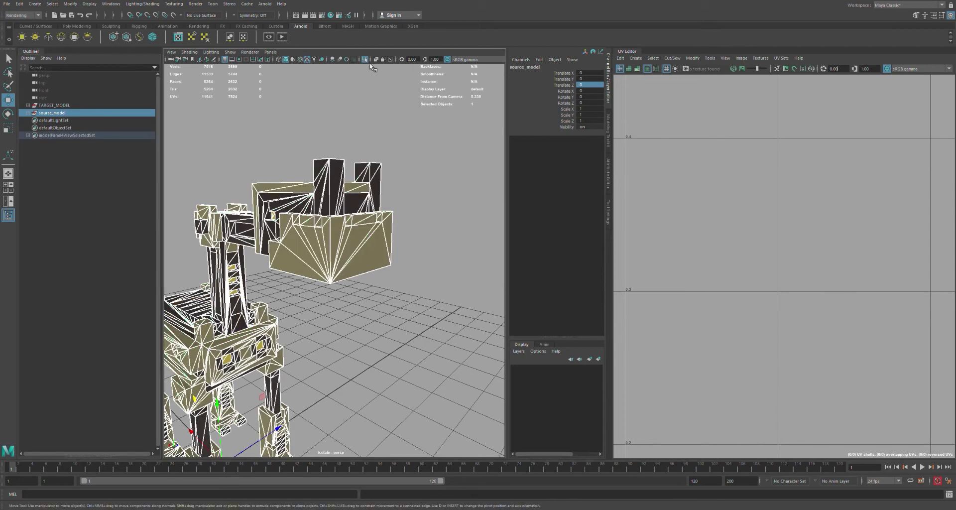
{"action": "left_click_drag", "start_coordinate": [418, 240], "coordinate": [428, 246], "text": "alt"}
{"action": "left_click", "coordinate": [428, 246]}
Step: Try pulling the source walker's jaw mesh away from the head and inspect the surfaces between jaw and upper head
{"action": "left_click", "coordinate": [366, 243]}
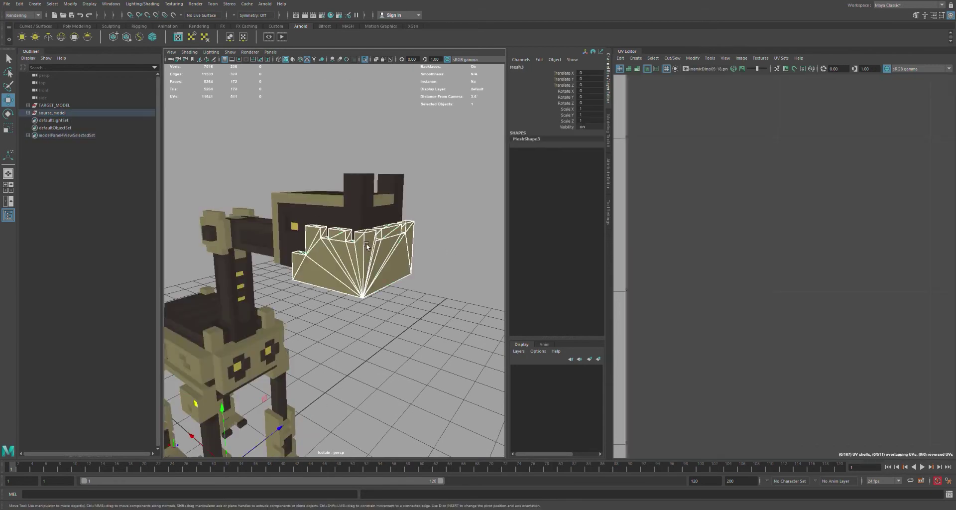
{"action": "middle_click_drag", "start_coordinate": [366, 243], "coordinate": [393, 291]}
{"action": "left_click_drag", "start_coordinate": [403, 273], "coordinate": [463, 292], "text": "alt"}
{"action": "middle_click_drag", "start_coordinate": [446, 272], "coordinate": [293, 177], "text": "alt"}
{"action": "right_click_drag", "start_coordinate": [294, 177], "coordinate": [375, 223], "text": "alt"}
{"action": "left_click_drag", "start_coordinate": [375, 223], "coordinate": [393, 236], "text": "alt"}
{"action": "left_click", "coordinate": [392, 237]}
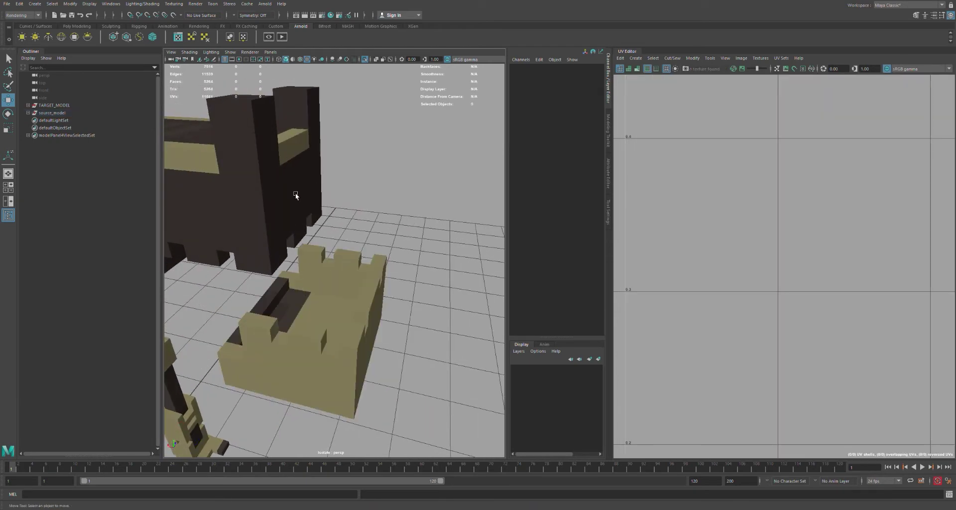
{"action": "left_click", "coordinate": [279, 203]}
{"action": "left_click_drag", "start_coordinate": [278, 203], "coordinate": [316, 155], "text": "alt"}
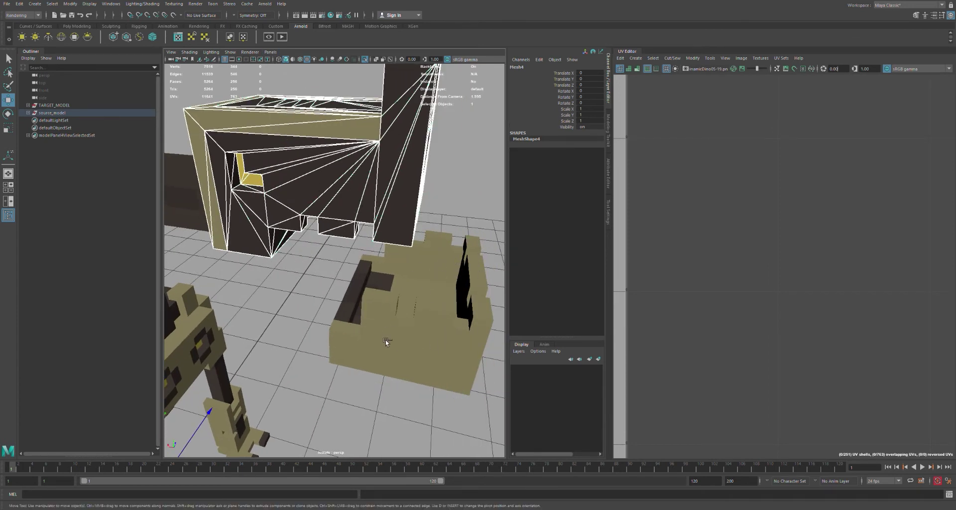
Step: Undo the move of the source walker's jaw mesh
{"action": "key", "text": "ctrl+z"}
{"action": "key", "text": "ctrl+z"}
{"action": "key", "text": "ctrl+z"}
{"action": "scroll", "coordinate": [374, 331], "scroll_direction": "down", "scroll_amount": 6}
{"action": "left_click_drag", "start_coordinate": [369, 322], "coordinate": [351, 312], "text": "alt"}
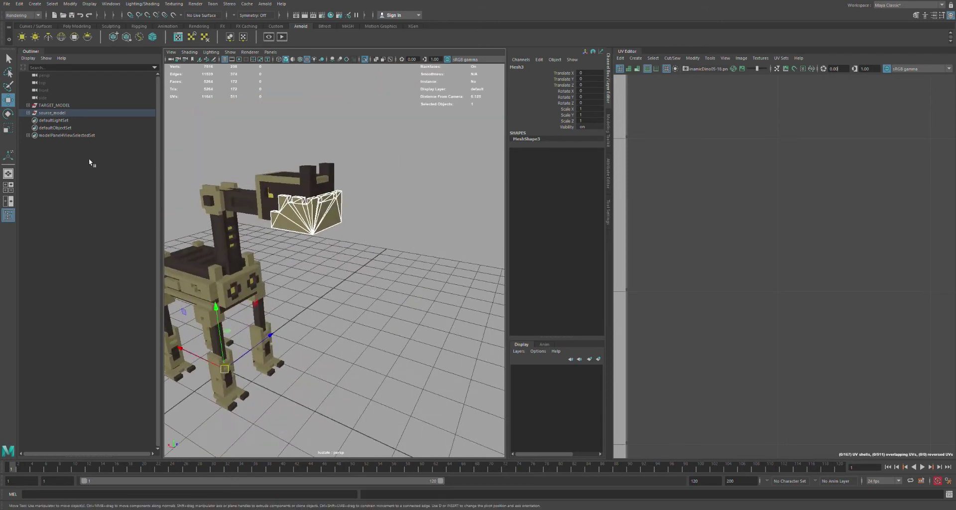
Step: Select TARGET_MODEL and turn off viewport isolation to display both overlaid walkers again
{"action": "left_click", "coordinate": [53, 105]}
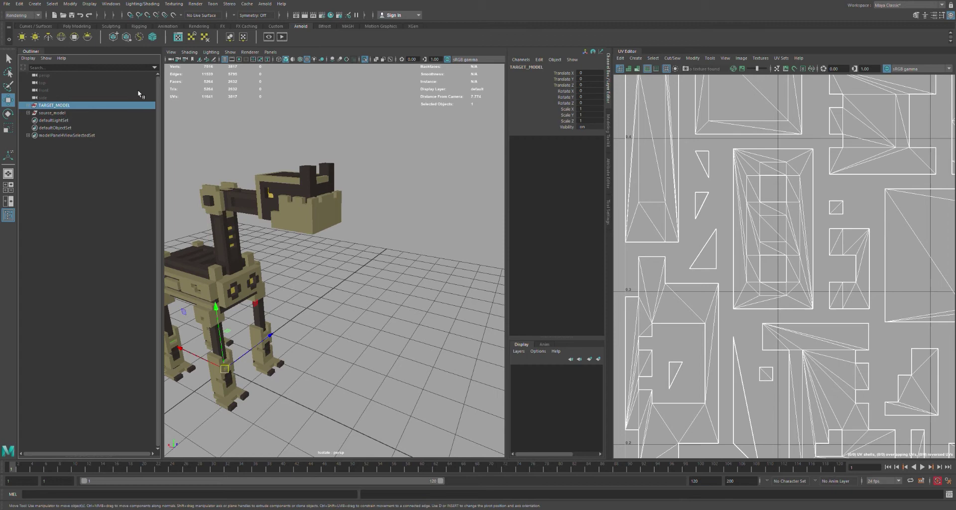
{"action": "left_click", "coordinate": [364, 59]}
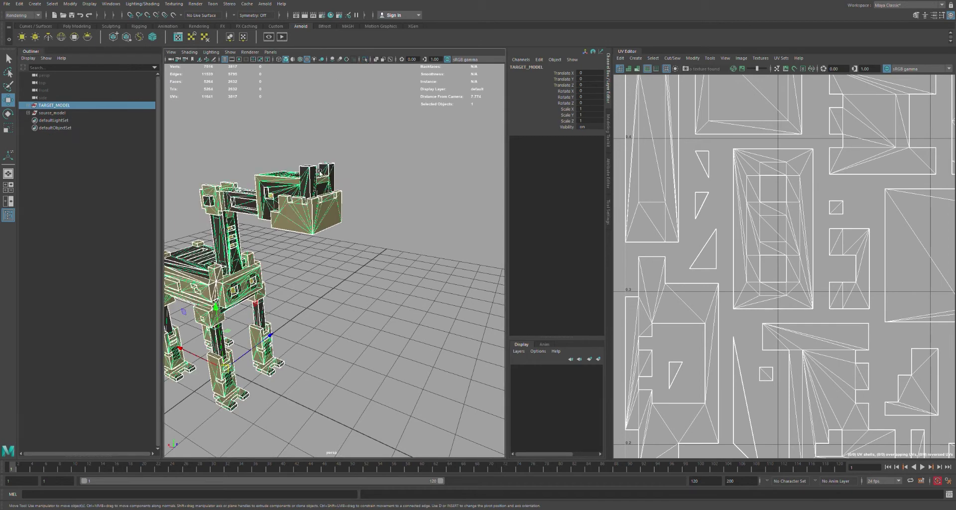
{"action": "left_click_drag", "start_coordinate": [298, 168], "coordinate": [344, 204], "text": "alt"}
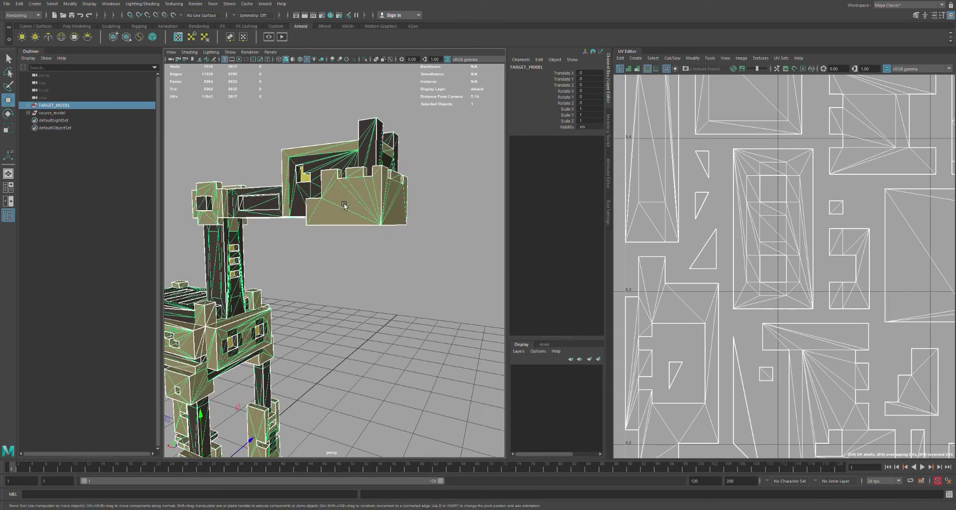
Step: Select both walkers' overlapping upper-head meshes, move them together off the jaws, and isolate them in the viewport
{"action": "left_click_drag", "start_coordinate": [352, 94], "coordinate": [438, 145]}
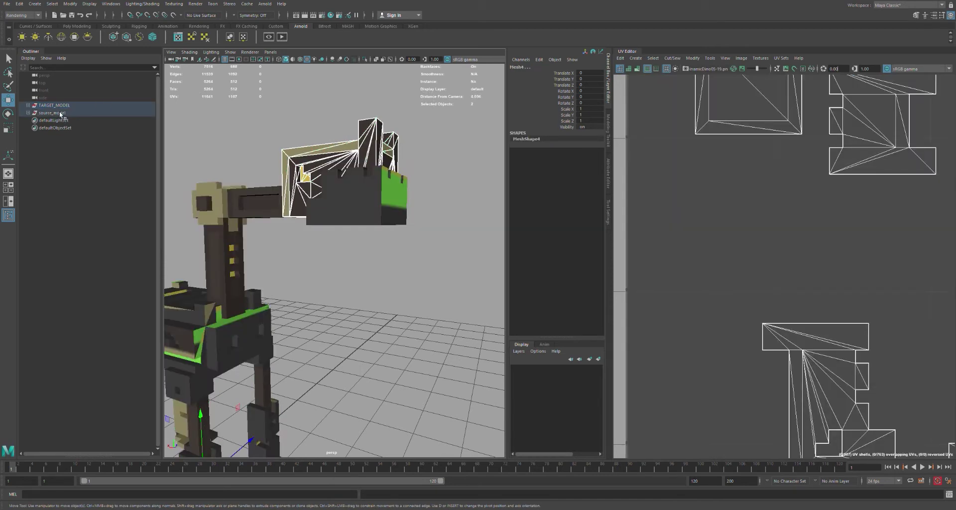
{"action": "left_click_drag", "start_coordinate": [368, 163], "coordinate": [377, 200], "text": "alt"}
{"action": "middle_click_drag", "start_coordinate": [335, 209], "coordinate": [373, 56]}
{"action": "left_click", "coordinate": [365, 59]}
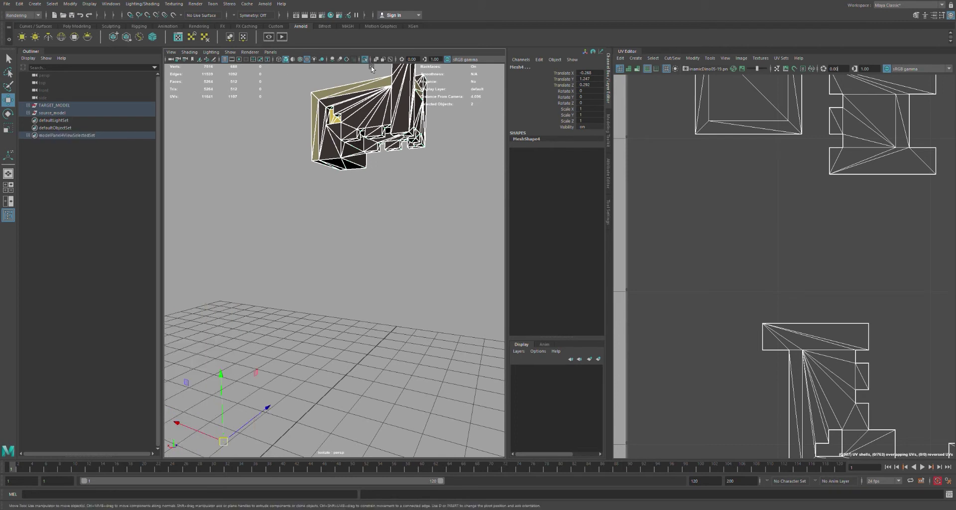
Step: Move the target walker's upper-head mesh off the source one, to about 0.81, 0.75, -0.22 in X, Y and Z
{"action": "left_click", "coordinate": [437, 190]}
{"action": "left_click", "coordinate": [417, 119]}
{"action": "middle_click_drag", "start_coordinate": [416, 118], "coordinate": [334, 160]}
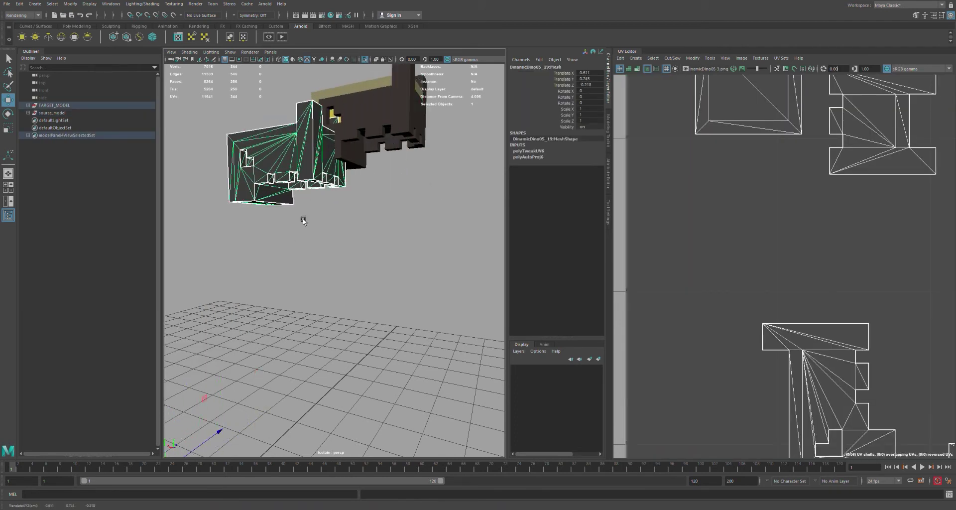
Step: Undo the move of the target walker's upper-head mesh and turn off viewport isolation to display all parts
{"action": "key", "text": "ctrl+z"}
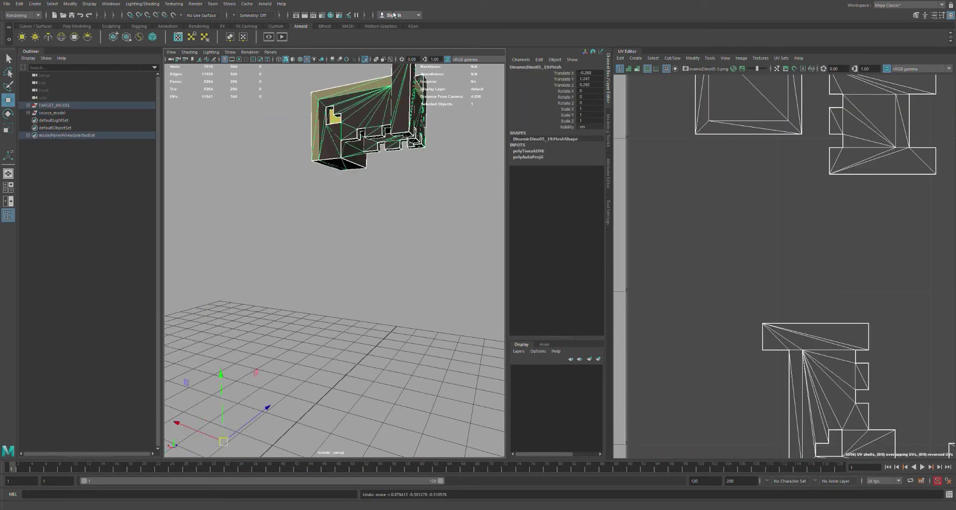
{"action": "left_click", "coordinate": [367, 59]}
Step: Move the overlapping jaw, neck, neck-joint and body meshes apart from one another, keeping each source and target pair together
{"action": "left_click", "coordinate": [405, 259]}
{"action": "middle_click_drag", "start_coordinate": [357, 225], "coordinate": [418, 257]}
{"action": "left_click_drag", "start_coordinate": [302, 221], "coordinate": [286, 238]}
{"action": "middle_click_drag", "start_coordinate": [286, 237], "coordinate": [357, 240]}
{"action": "left_click_drag", "start_coordinate": [178, 220], "coordinate": [276, 239]}
{"action": "middle_click_drag", "start_coordinate": [254, 245], "coordinate": [241, 151]}
{"action": "middle_click_drag", "start_coordinate": [247, 262], "coordinate": [335, 226], "text": "alt"}
{"action": "left_click_drag", "start_coordinate": [250, 201], "coordinate": [324, 233]}
{"action": "middle_click_drag", "start_coordinate": [311, 245], "coordinate": [253, 177]}
{"action": "left_click_drag", "start_coordinate": [264, 204], "coordinate": [291, 187], "text": "alt"}
{"action": "left_click_drag", "start_coordinate": [359, 281], "coordinate": [323, 303]}
{"action": "middle_click_drag", "start_coordinate": [332, 305], "coordinate": [431, 259]}
Step: Move both walkers' four upper-leg meshes together away from the body, and shift the four lower-leg meshes off the feet
{"action": "scroll", "coordinate": [431, 272], "scroll_direction": "down", "scroll_amount": 3}
{"action": "left_click_drag", "start_coordinate": [398, 271], "coordinate": [393, 253], "text": "alt"}
{"action": "left_click_drag", "start_coordinate": [190, 306], "coordinate": [377, 333]}
{"action": "middle_click_drag", "start_coordinate": [377, 332], "coordinate": [307, 302]}
{"action": "left_click_drag", "start_coordinate": [186, 348], "coordinate": [393, 366]}
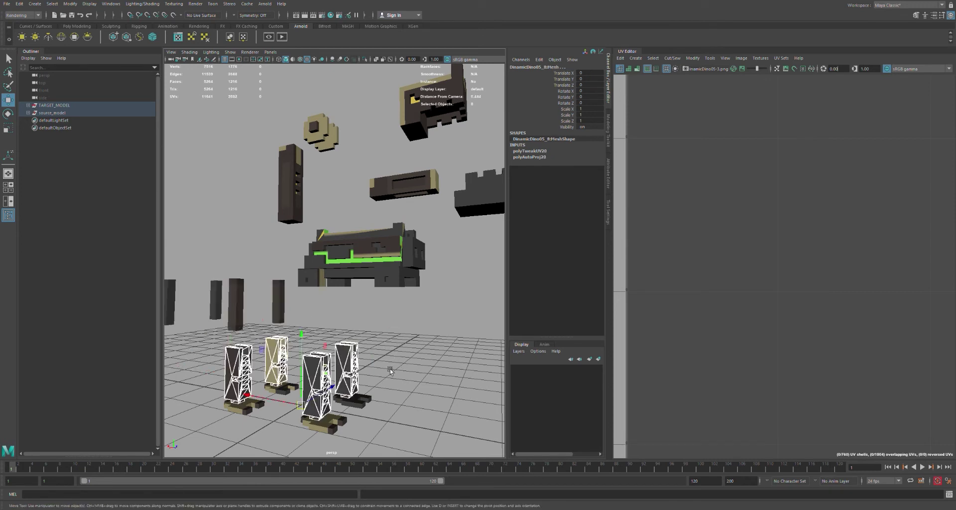
{"action": "middle_click_drag", "start_coordinate": [391, 369], "coordinate": [463, 330]}
Step: Select both walkers' overlapping toe meshes on all four feet and move them together off the feet
{"action": "left_click", "coordinate": [244, 411]}
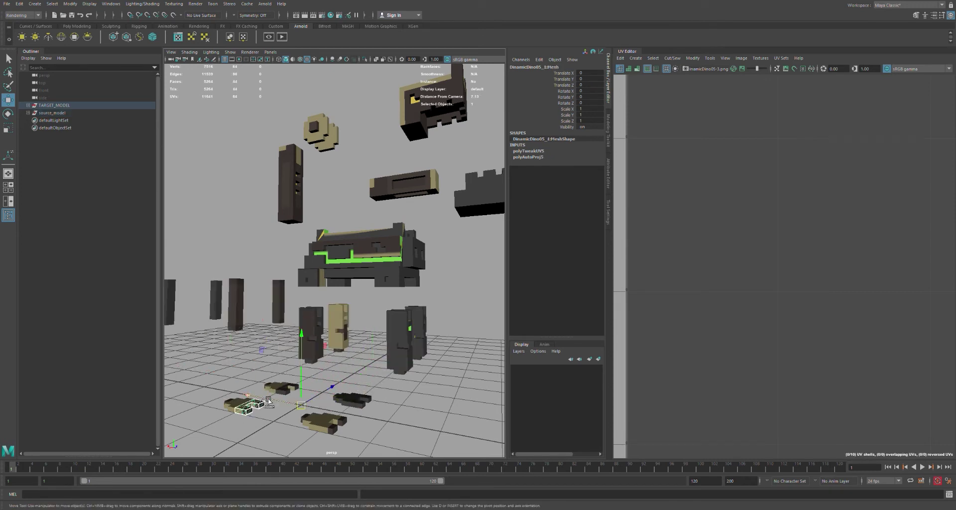
{"action": "left_click", "coordinate": [290, 390], "text": "shift"}
{"action": "left_click_drag", "start_coordinate": [270, 424], "coordinate": [243, 412]}
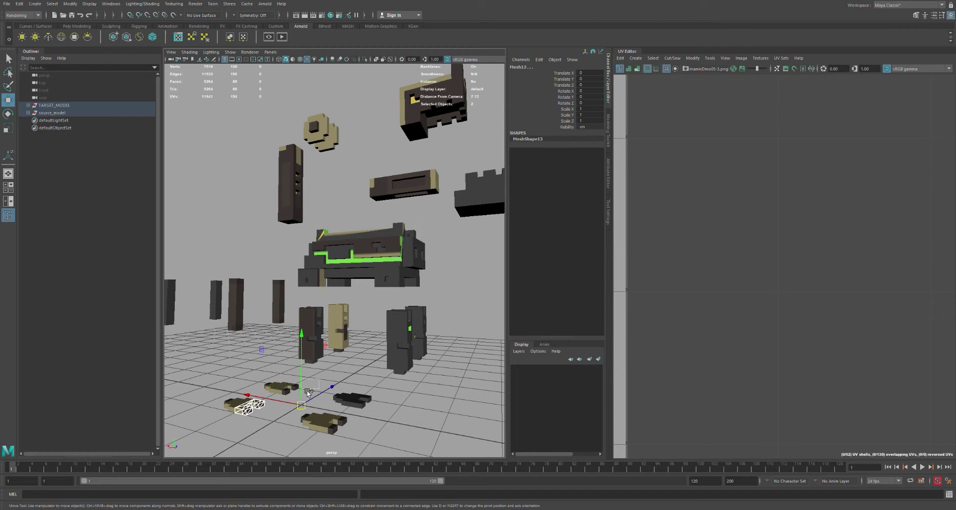
{"action": "left_click", "coordinate": [288, 388], "text": "shift"}
{"action": "left_click", "coordinate": [369, 405], "text": "shift"}
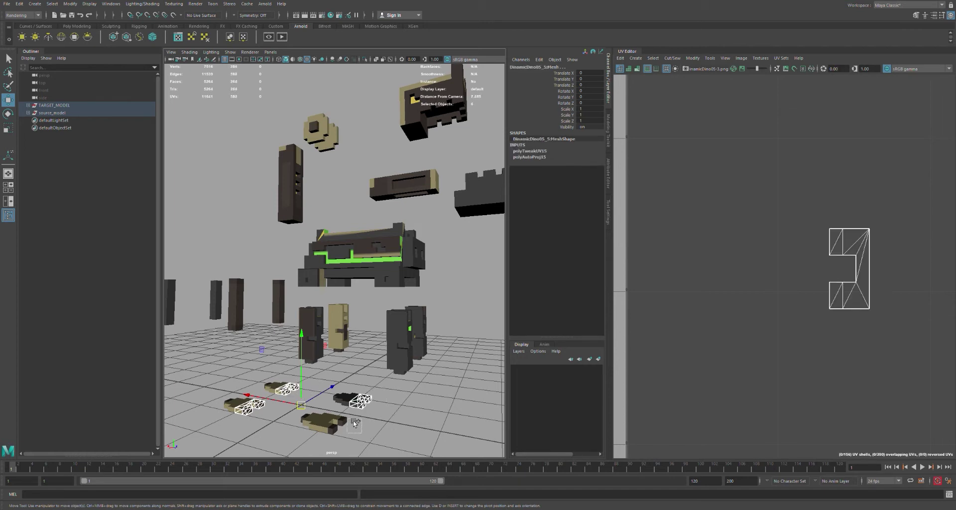
{"action": "left_click_drag", "start_coordinate": [354, 419], "coordinate": [345, 426], "text": "shift"}
{"action": "middle_click_drag", "start_coordinate": [352, 375], "coordinate": [380, 380]}
{"action": "left_click", "coordinate": [378, 349]}
Step: Check the spacing of the separated walker parts and open the Transfer Maps settings
{"action": "scroll", "coordinate": [371, 343], "scroll_direction": "down", "scroll_amount": 5}
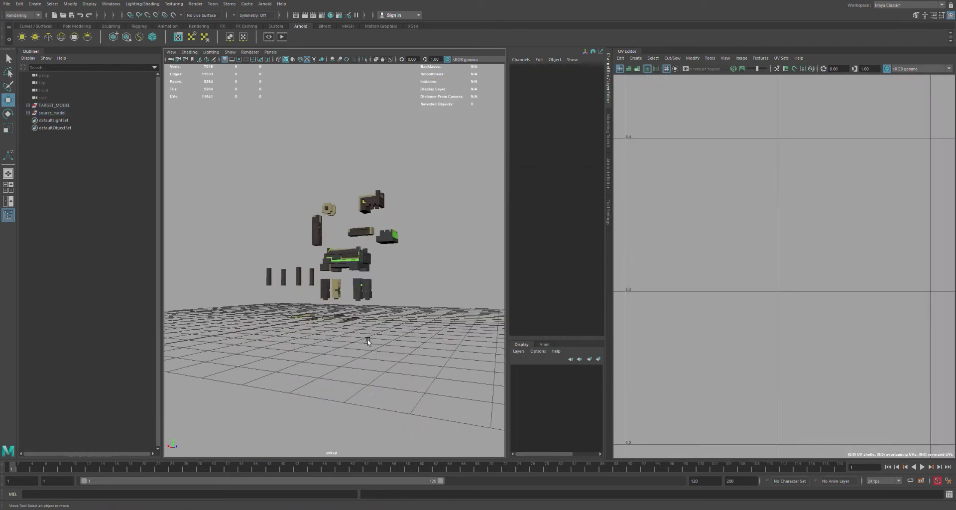
{"action": "left_click_drag", "start_coordinate": [367, 338], "coordinate": [358, 351], "text": "alt"}
{"action": "scroll", "coordinate": [358, 349], "scroll_direction": "up", "scroll_amount": 4}
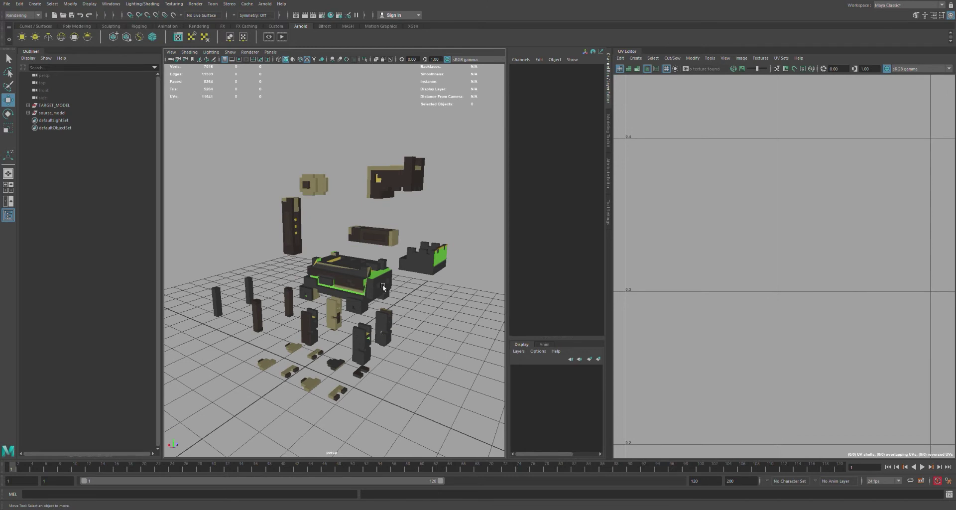
{"action": "middle_click_drag", "start_coordinate": [382, 285], "coordinate": [372, 288], "text": "alt"}
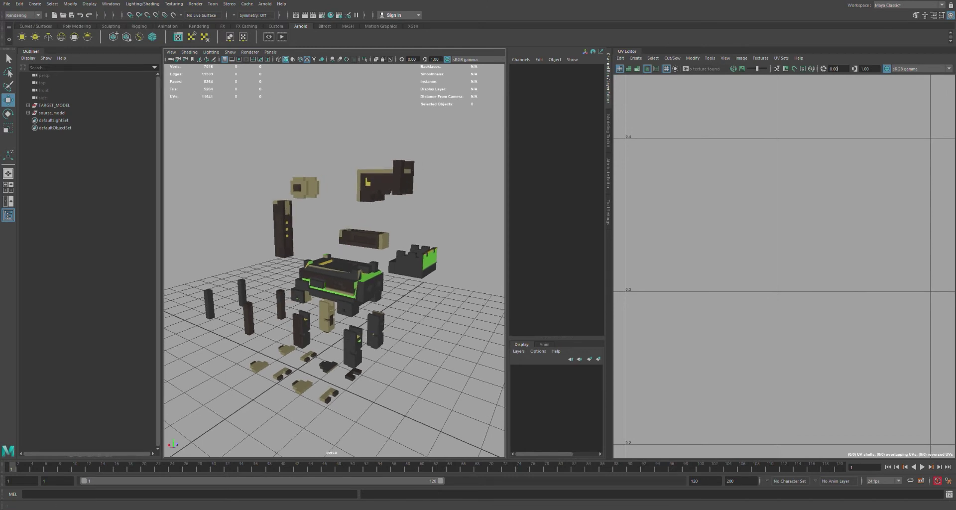
{"action": "left_click", "coordinate": [149, 7]}
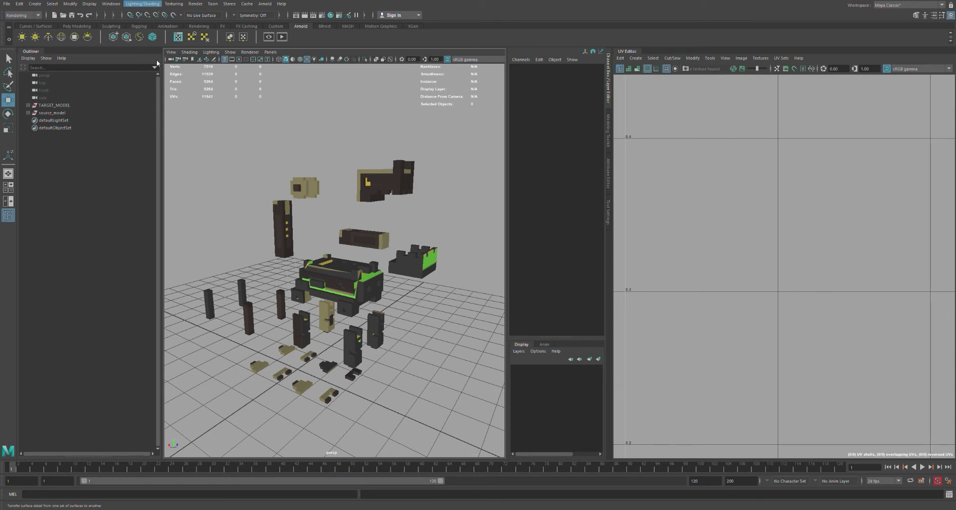
{"action": "left_click", "coordinate": [157, 60]}
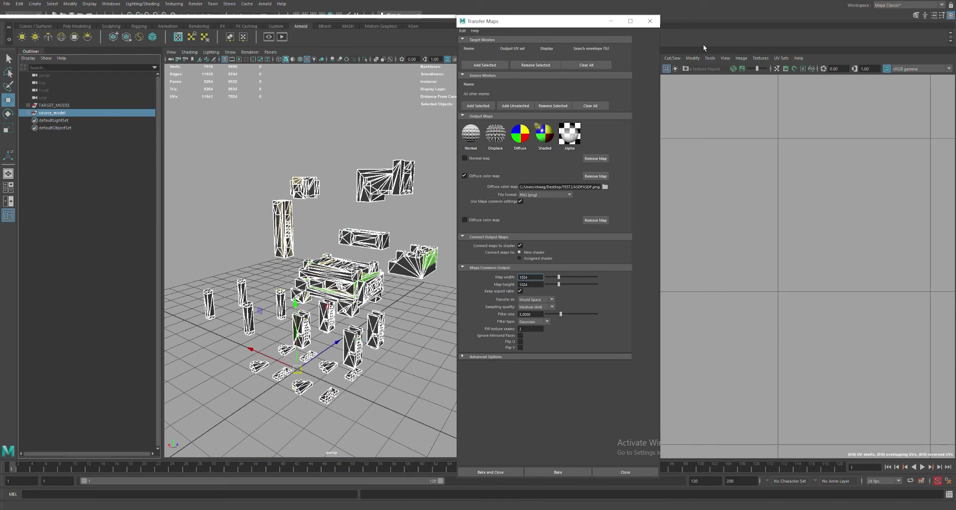
Step: Select TARGET_MODEL and source_model in turn for the map transfer and review the diffuse color map and Maya common output settings
{"action": "left_click", "coordinate": [50, 106]}
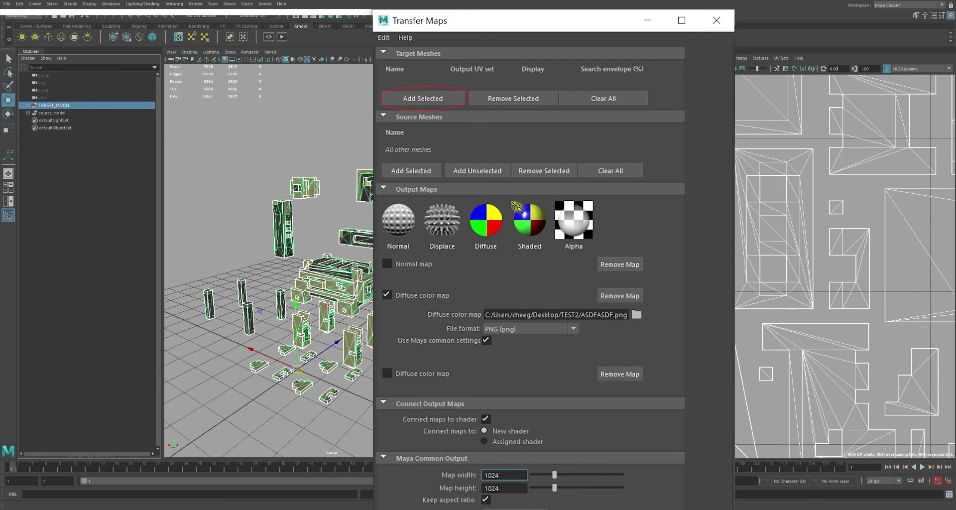
{"action": "left_click", "coordinate": [54, 113]}
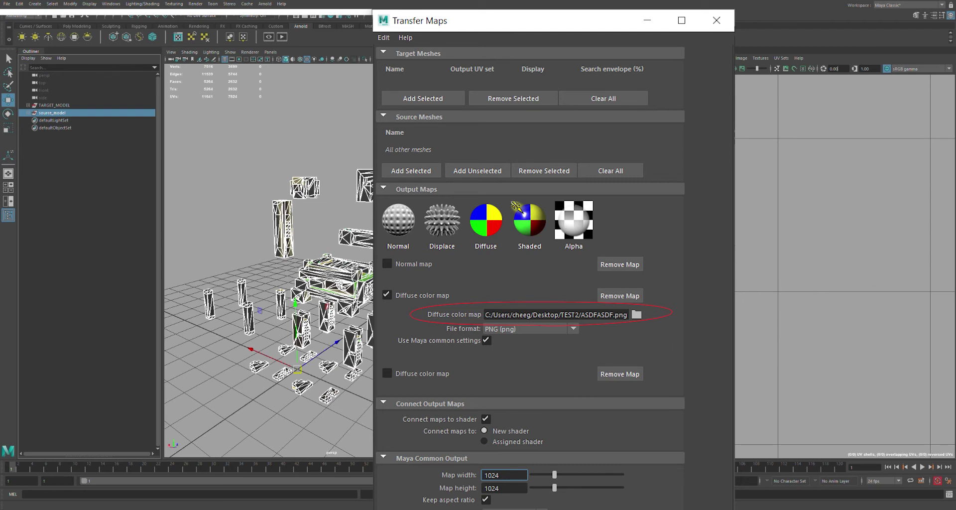
{"action": "scroll", "coordinate": [552, 248], "scroll_direction": "down", "scroll_amount": 3}
{"action": "scroll", "coordinate": [518, 115], "scroll_direction": "down", "scroll_amount": 9}
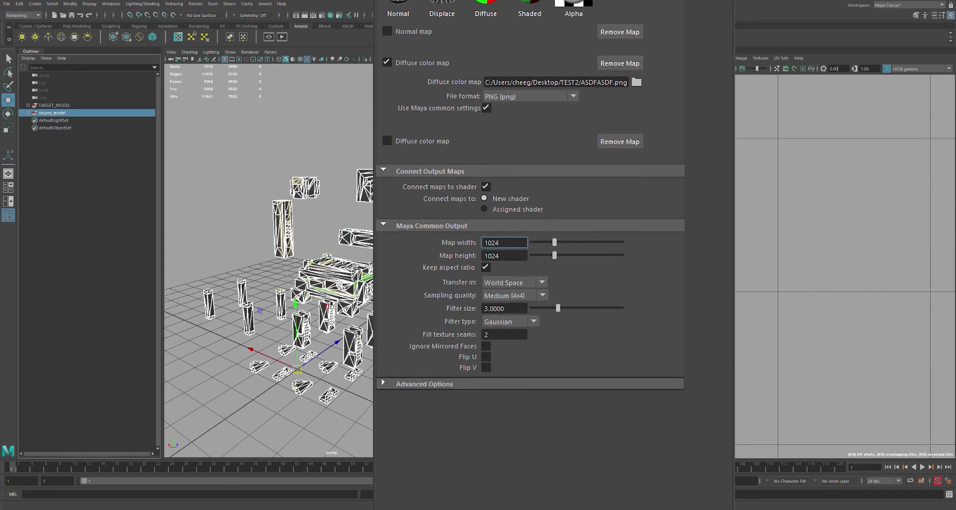
{"action": "scroll", "coordinate": [553, 249], "scroll_direction": "down", "scroll_amount": 1}
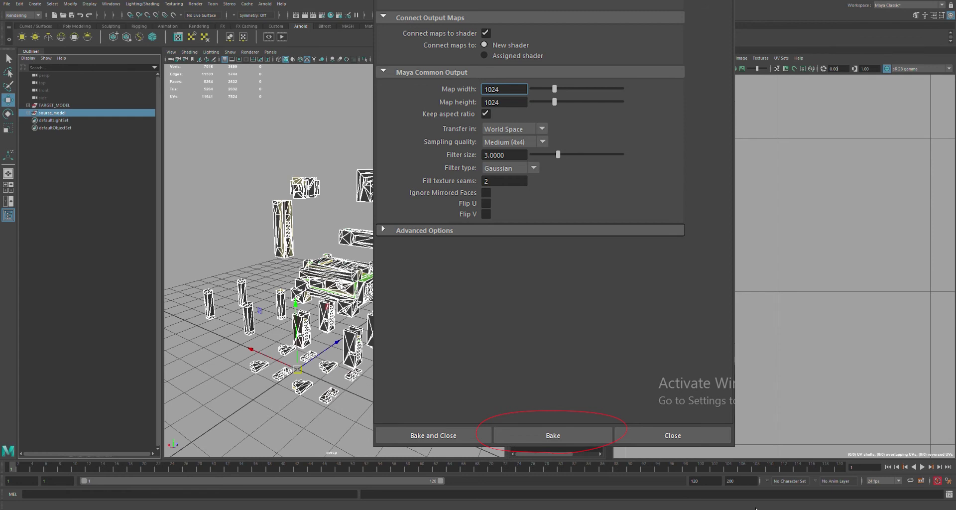
{"action": "left_click", "coordinate": [54, 113]}
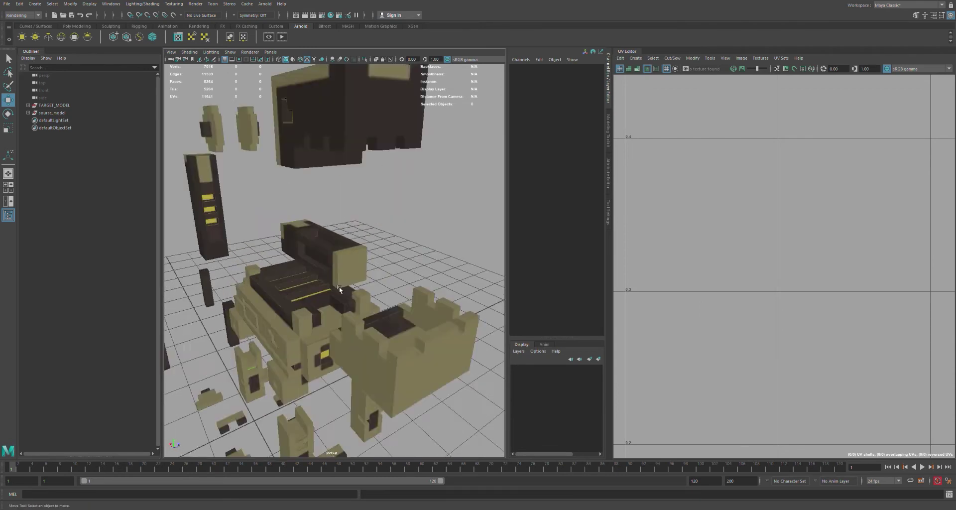
Step: Examine the baked texture on the body mesh, including the recessed slots on its back and the front details
{"action": "scroll", "coordinate": [328, 285], "scroll_direction": "up", "scroll_amount": 6}
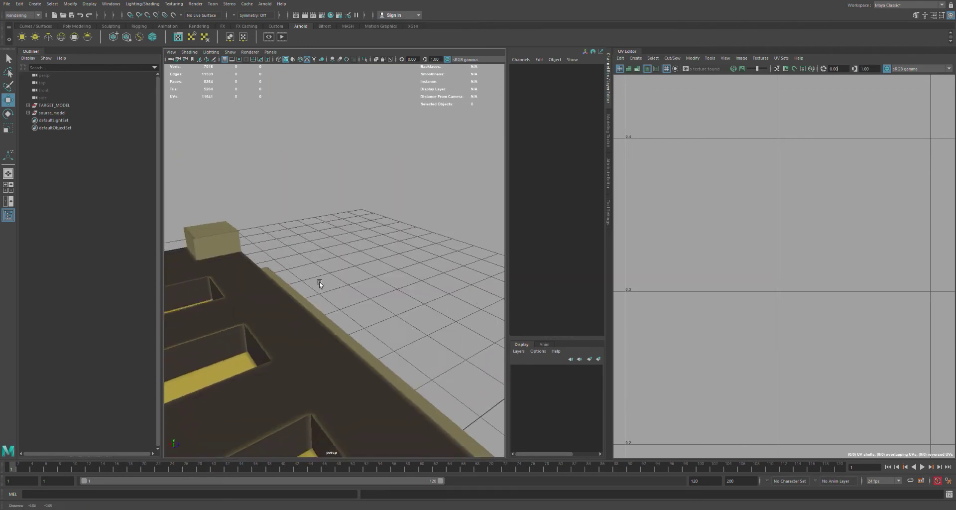
{"action": "scroll", "coordinate": [323, 283], "scroll_direction": "down", "scroll_amount": 5}
{"action": "left_click_drag", "start_coordinate": [327, 285], "coordinate": [338, 299], "text": "alt"}
{"action": "scroll", "coordinate": [380, 313], "scroll_direction": "up", "scroll_amount": 5}
{"action": "scroll", "coordinate": [380, 312], "scroll_direction": "up", "scroll_amount": 5}
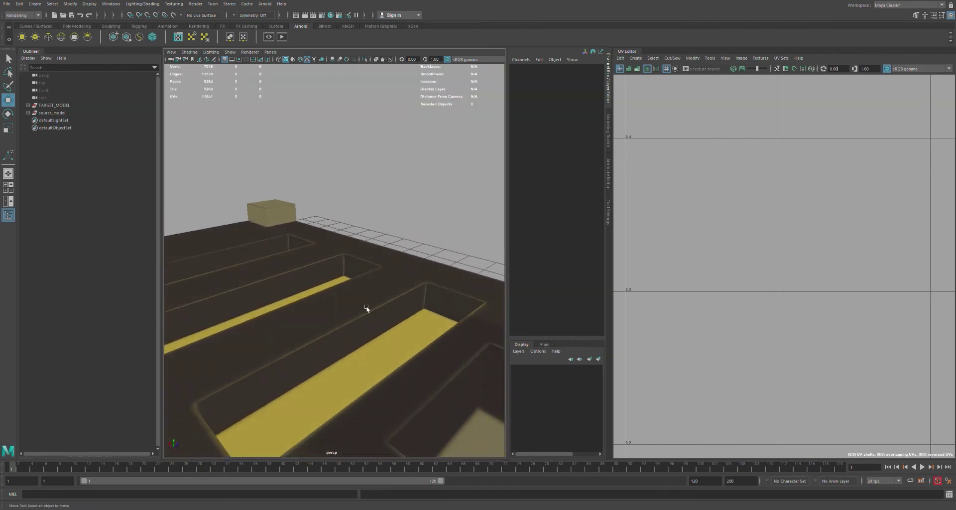
{"action": "scroll", "coordinate": [367, 305], "scroll_direction": "down", "scroll_amount": 3}
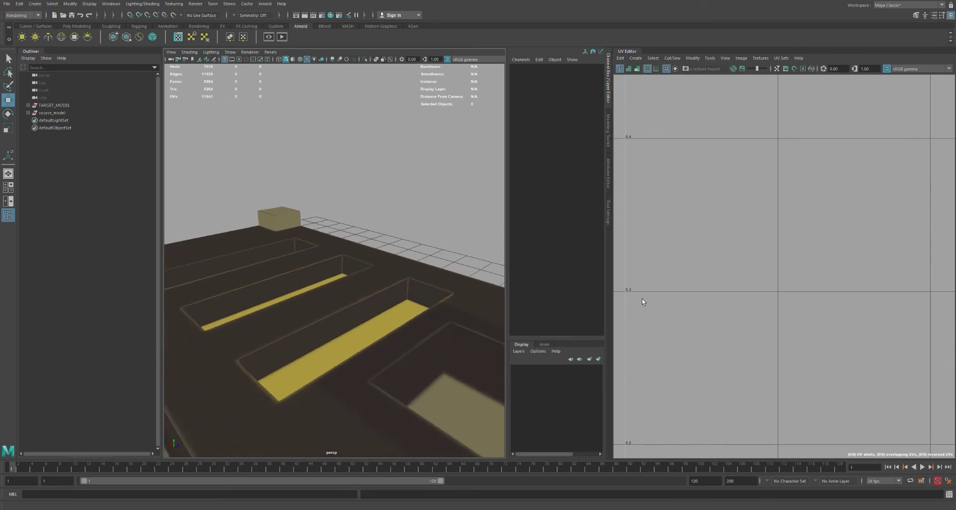
{"action": "scroll", "coordinate": [386, 335], "scroll_direction": "down", "scroll_amount": 8}
{"action": "left_click_drag", "start_coordinate": [384, 333], "coordinate": [382, 316], "text": "alt"}
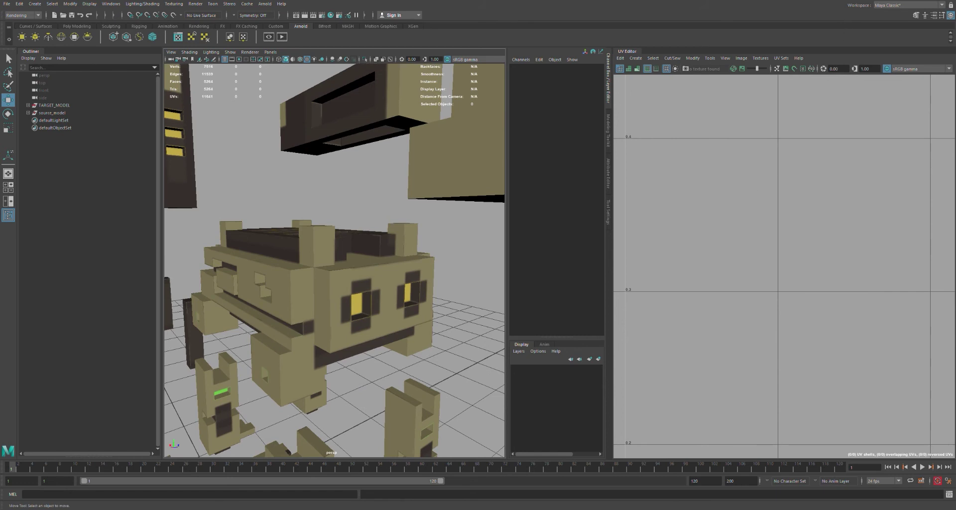
Step: Select all walker meshes to view the baked texture behind their UVs, and inspect the texture edges on the body up close
{"action": "scroll", "coordinate": [321, 243], "scroll_direction": "down", "scroll_amount": 8}
{"action": "left_click_drag", "start_coordinate": [224, 170], "coordinate": [562, 439]}
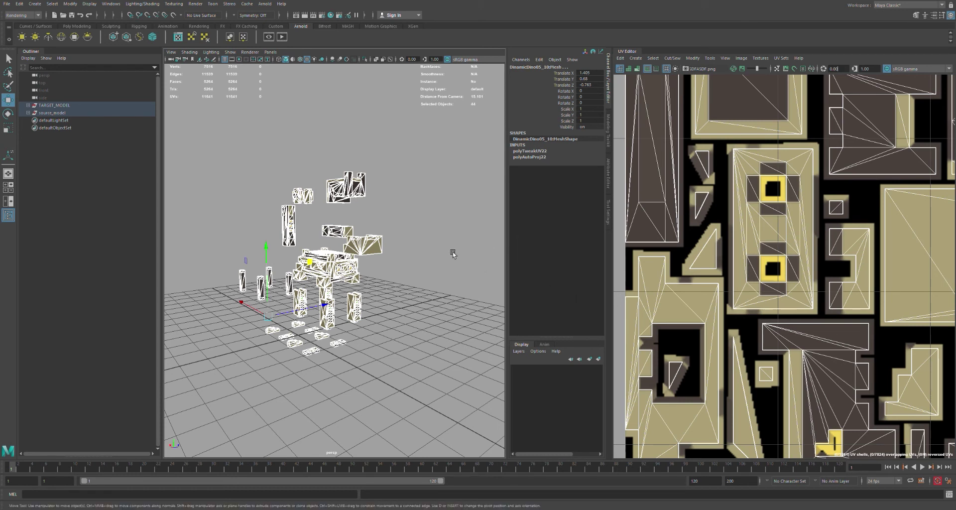
{"action": "scroll", "coordinate": [395, 282], "scroll_direction": "up", "scroll_amount": 12}
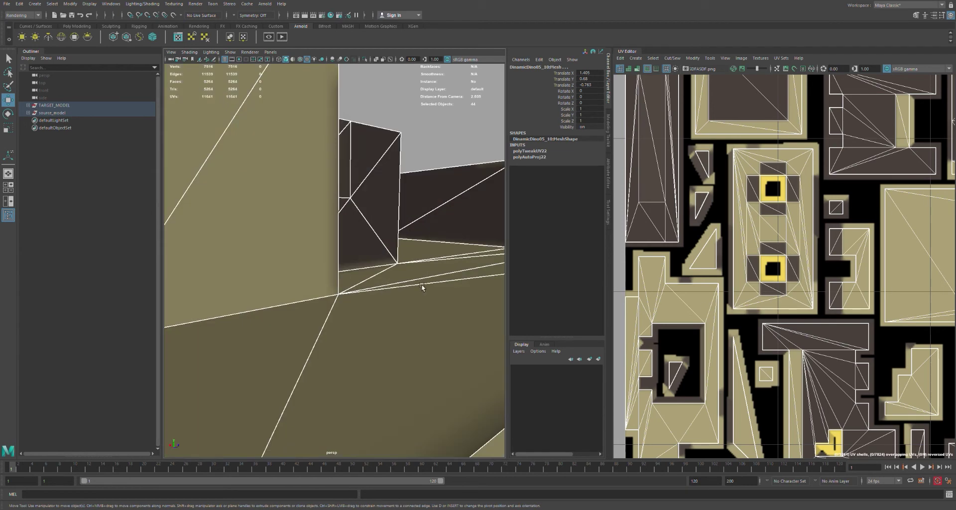
{"action": "scroll", "coordinate": [423, 288], "scroll_direction": "down", "scroll_amount": 5}
{"action": "middle_click_drag", "start_coordinate": [431, 274], "coordinate": [429, 297], "text": "alt"}
{"action": "left_click", "coordinate": [474, 215]}
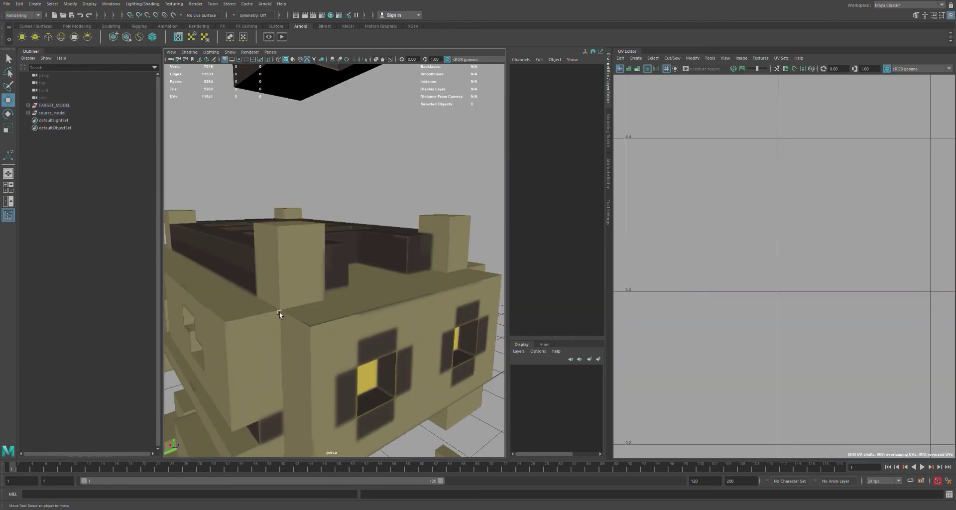
Step: Isolate source_model in the viewport and deselect it to examine its original palette texture
{"action": "left_click", "coordinate": [56, 106]}
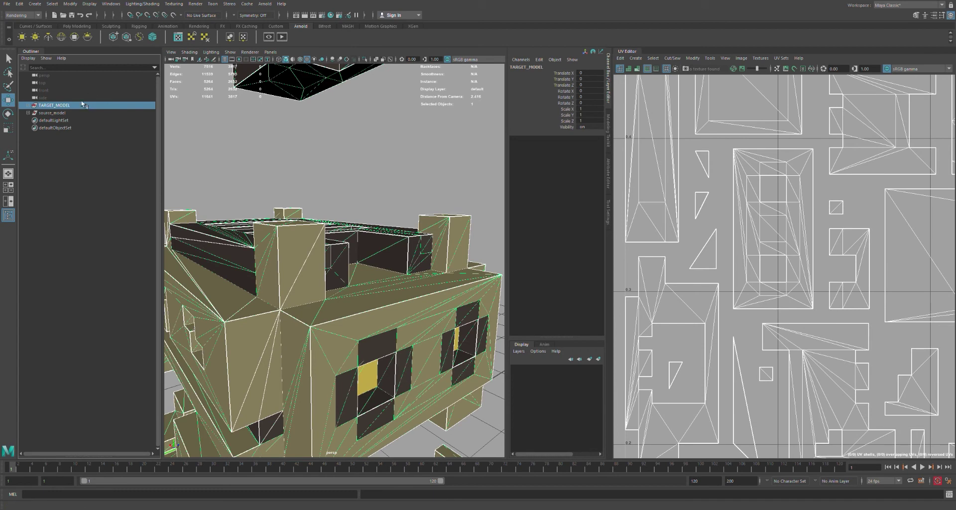
{"action": "key", "text": "Down"}
{"action": "left_click", "coordinate": [365, 59]}
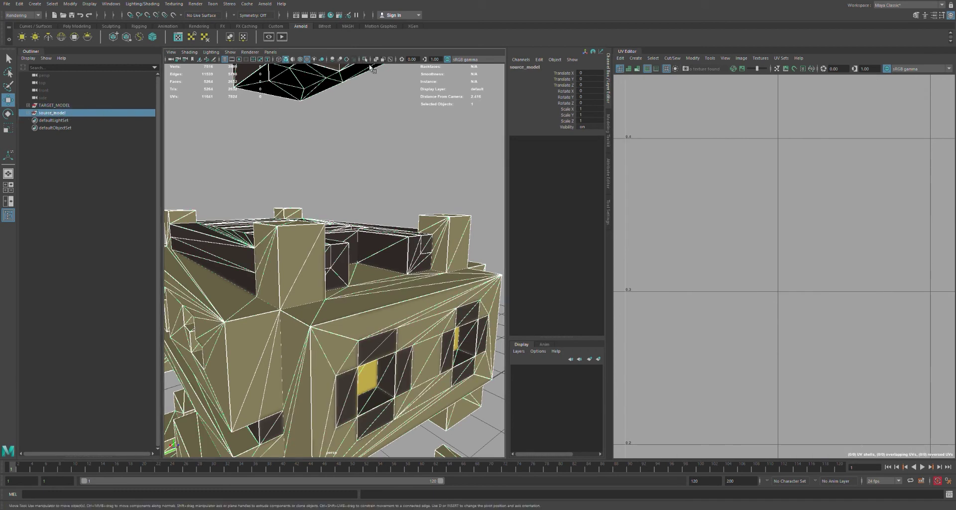
{"action": "left_click", "coordinate": [396, 168]}
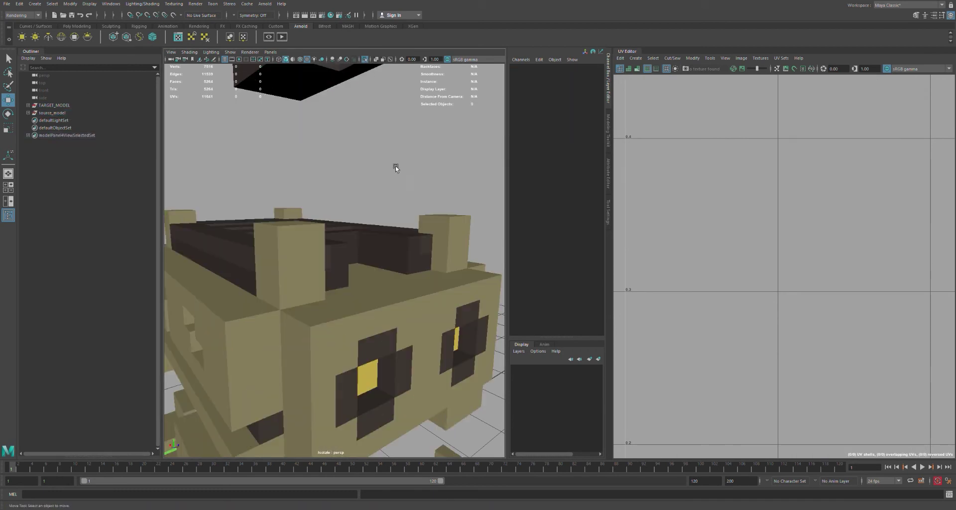
Step: Turn off the isolation of source_model and isolate TARGET_MODEL in the viewport instead
{"action": "left_click", "coordinate": [365, 60]}
{"action": "left_click", "coordinate": [53, 106]}
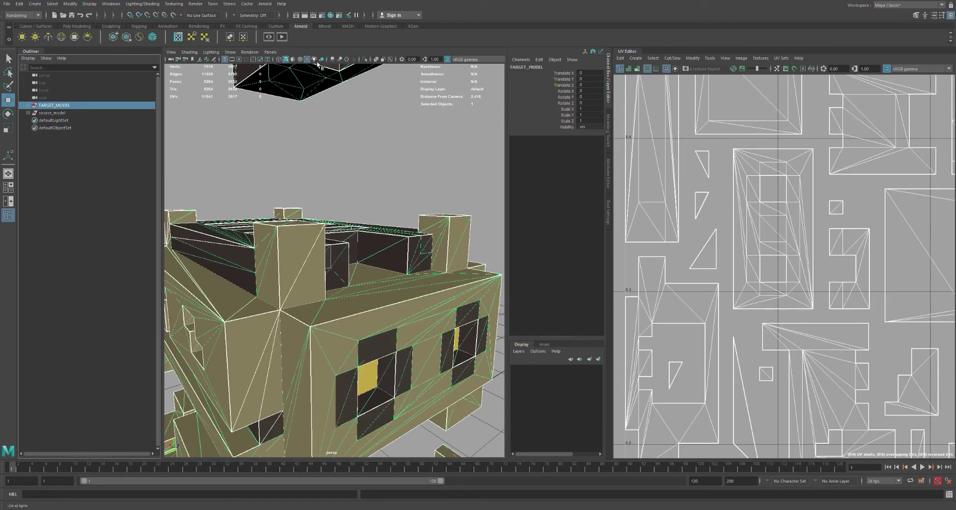
{"action": "left_click", "coordinate": [365, 59]}
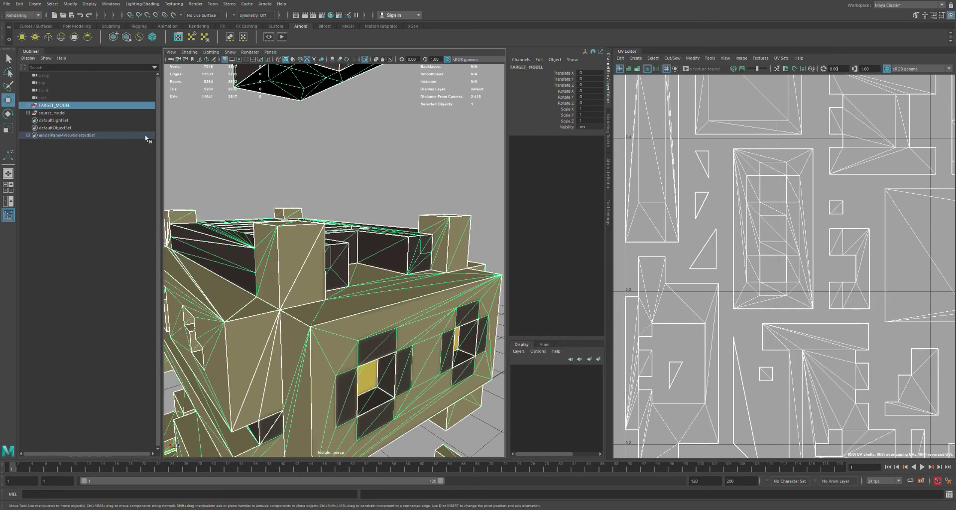
Step: Select all the isolated target walker's meshes and set their Translate X, Y and Z to 0 to reassemble the model
{"action": "key", "text": "f"}
{"action": "left_click_drag", "start_coordinate": [366, 209], "coordinate": [362, 210], "text": "alt"}
{"action": "left_click_drag", "start_coordinate": [240, 195], "coordinate": [387, 326]}
{"action": "key", "text": "f"}
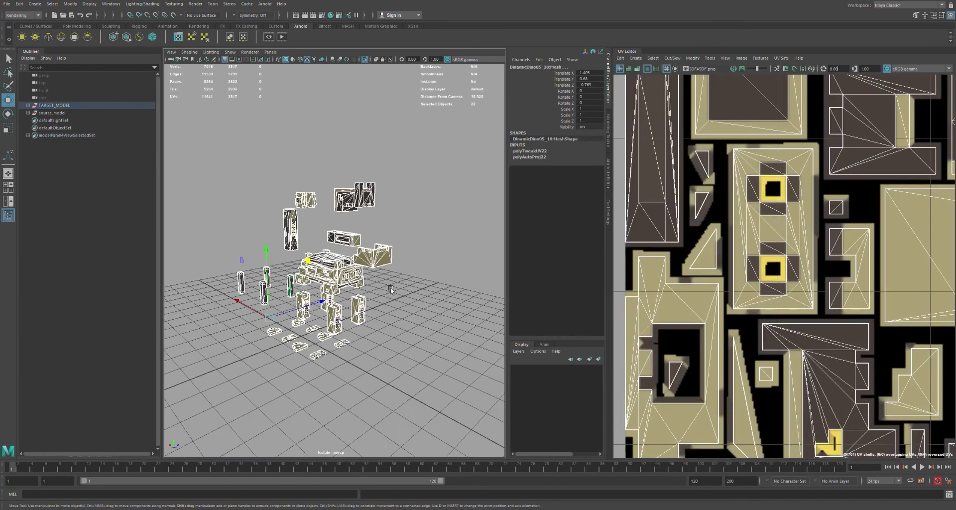
{"action": "left_click_drag", "start_coordinate": [589, 86], "coordinate": [589, 73]}
{"action": "type", "text": "0"}
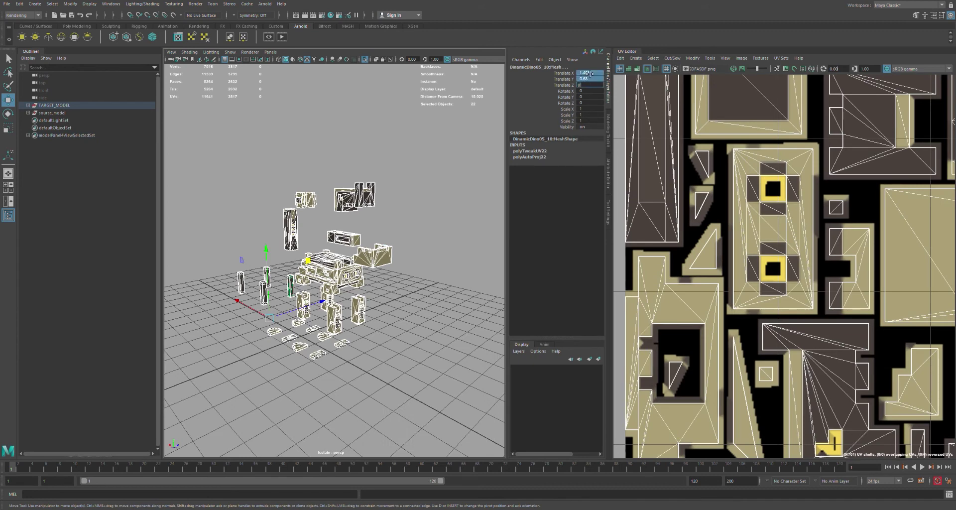
{"action": "key", "text": "Return"}
{"action": "left_click", "coordinate": [405, 273]}
Step: Inspect the reassembled target walker, then select its vertical neck mesh and examine the baked texture in the UV Editor
{"action": "scroll", "coordinate": [364, 244], "scroll_direction": "up", "scroll_amount": 8}
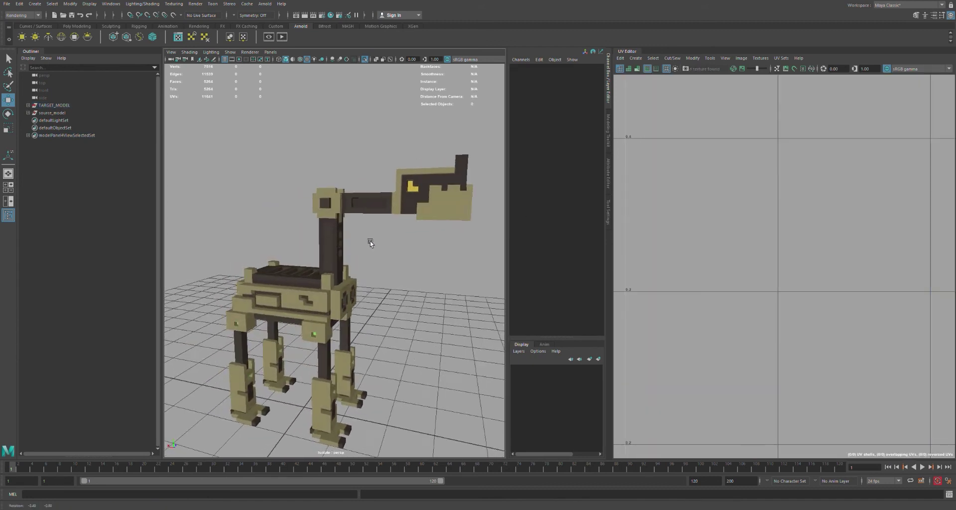
{"action": "left_click_drag", "start_coordinate": [370, 242], "coordinate": [333, 269], "text": "alt"}
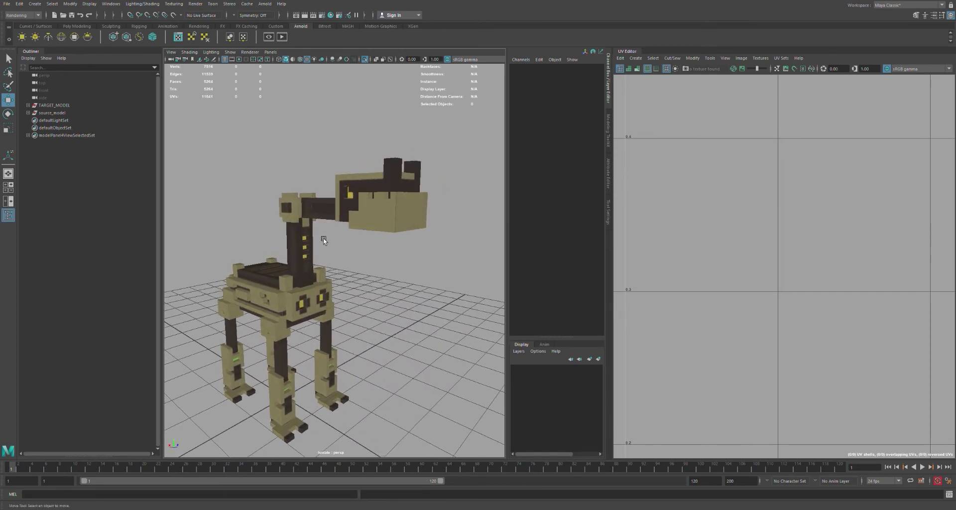
{"action": "scroll", "coordinate": [343, 228], "scroll_direction": "up", "scroll_amount": 3}
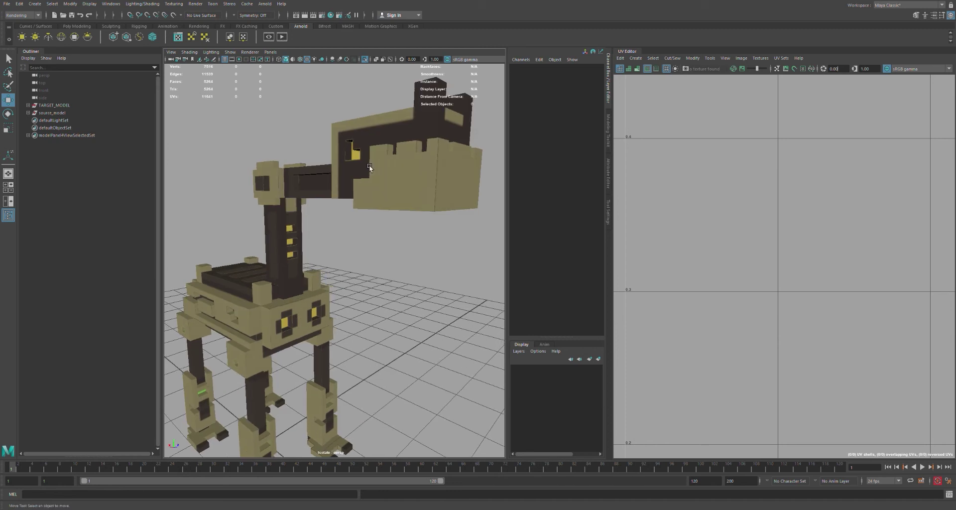
{"action": "left_click", "coordinate": [298, 244]}
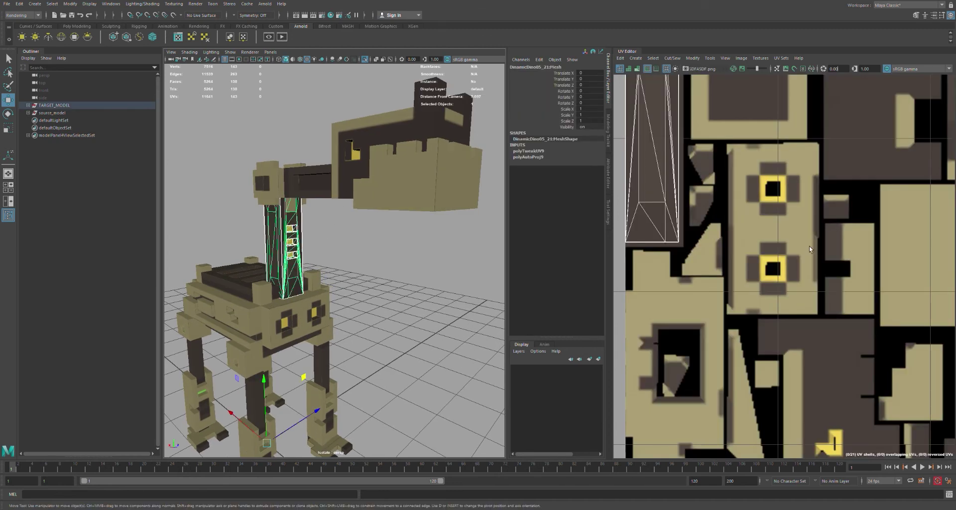
{"action": "scroll", "coordinate": [797, 249], "scroll_direction": "down", "scroll_amount": 4}
{"action": "scroll", "coordinate": [782, 260], "scroll_direction": "up", "scroll_amount": 6}
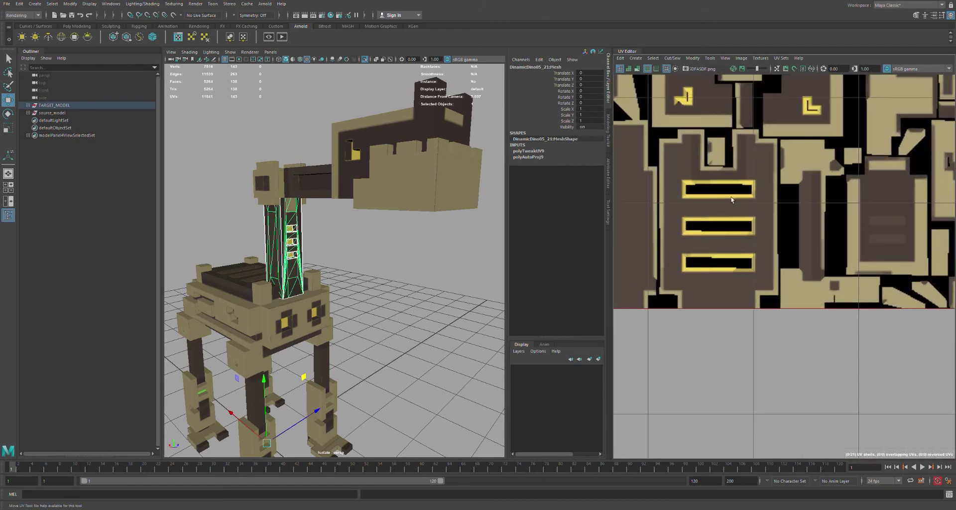
{"action": "scroll", "coordinate": [696, 179], "scroll_direction": "down", "scroll_amount": 2}
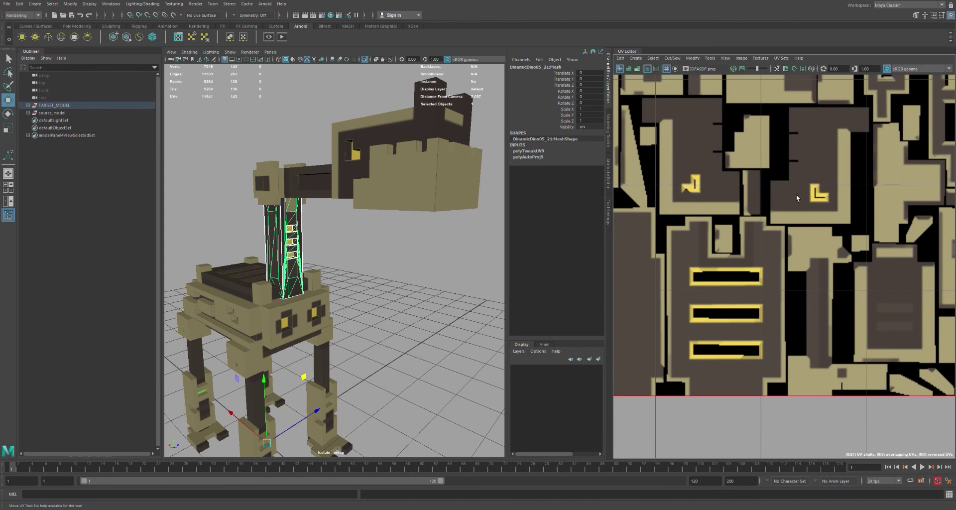
Step: Select all the target walker's meshes to display their UV shells over the baked texture
{"action": "scroll", "coordinate": [807, 215], "scroll_direction": "down", "scroll_amount": 1}
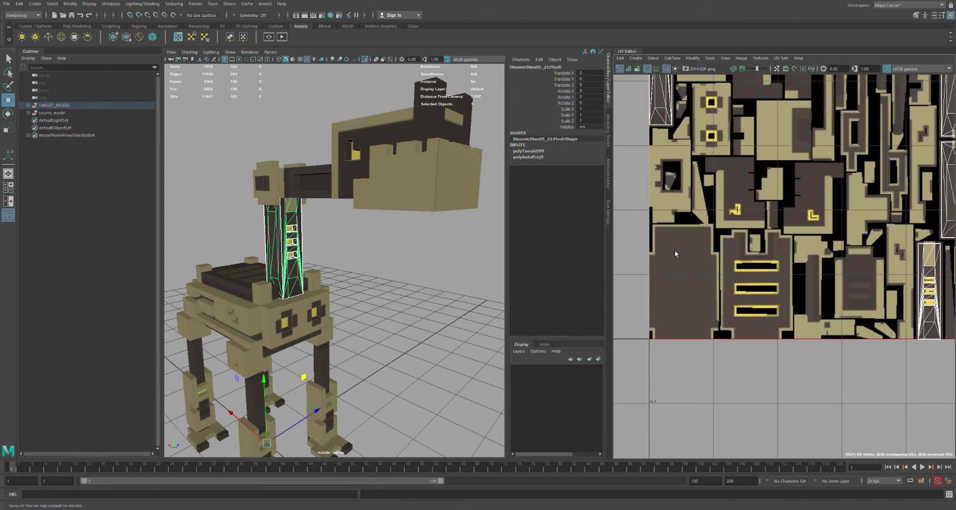
{"action": "scroll", "coordinate": [742, 202], "scroll_direction": "up", "scroll_amount": 2}
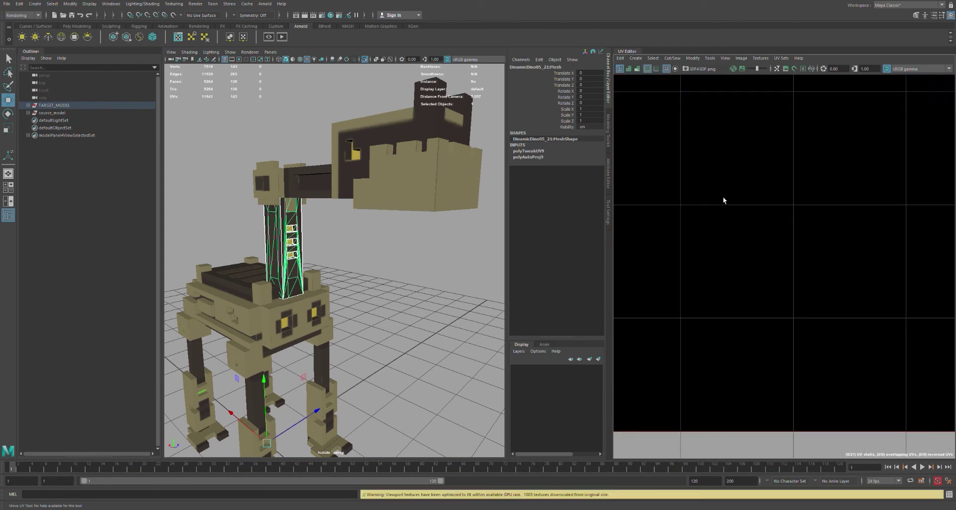
{"action": "left_click", "coordinate": [367, 270]}
{"action": "scroll", "coordinate": [367, 270], "scroll_direction": "down", "scroll_amount": 7}
{"action": "left_click_drag", "start_coordinate": [243, 165], "coordinate": [455, 367]}
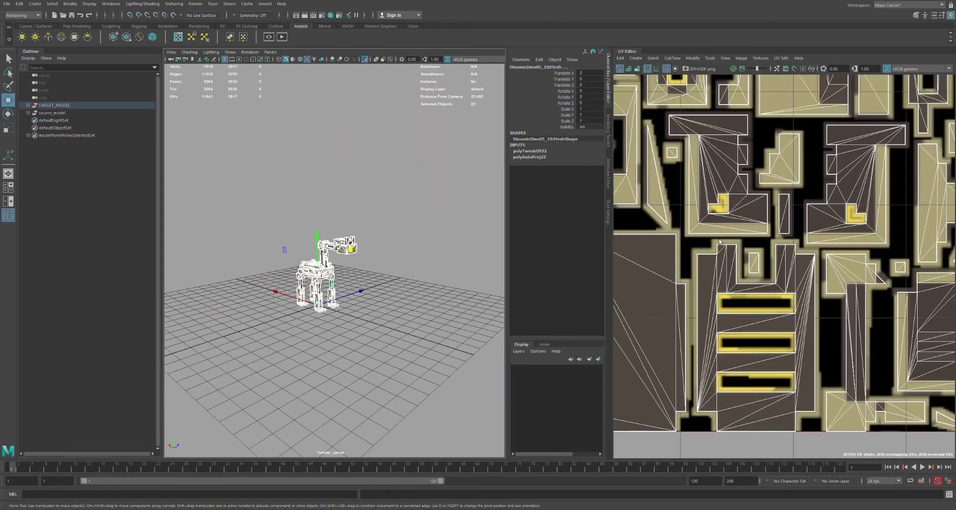
Step: Examine the target walker's complete UV layout against the baked texture, from individual shells to the full UV tile
{"action": "scroll", "coordinate": [729, 208], "scroll_direction": "up", "scroll_amount": 1}
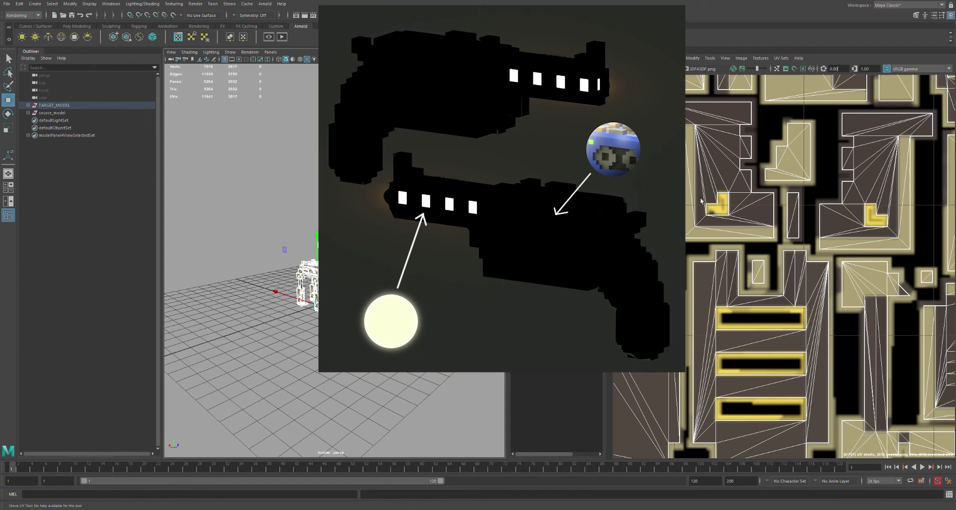
{"action": "scroll", "coordinate": [778, 248], "scroll_direction": "down", "scroll_amount": 5}
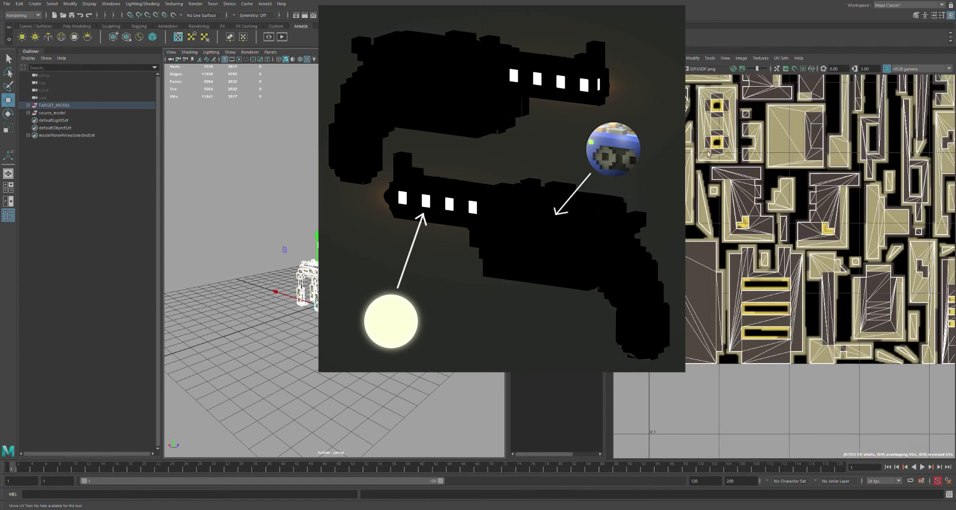
{"action": "scroll", "coordinate": [797, 218], "scroll_direction": "up", "scroll_amount": 5}
{"action": "middle_click_drag", "start_coordinate": [799, 223], "coordinate": [811, 286], "text": "alt"}
{"action": "scroll", "coordinate": [810, 287], "scroll_direction": "down", "scroll_amount": 5}
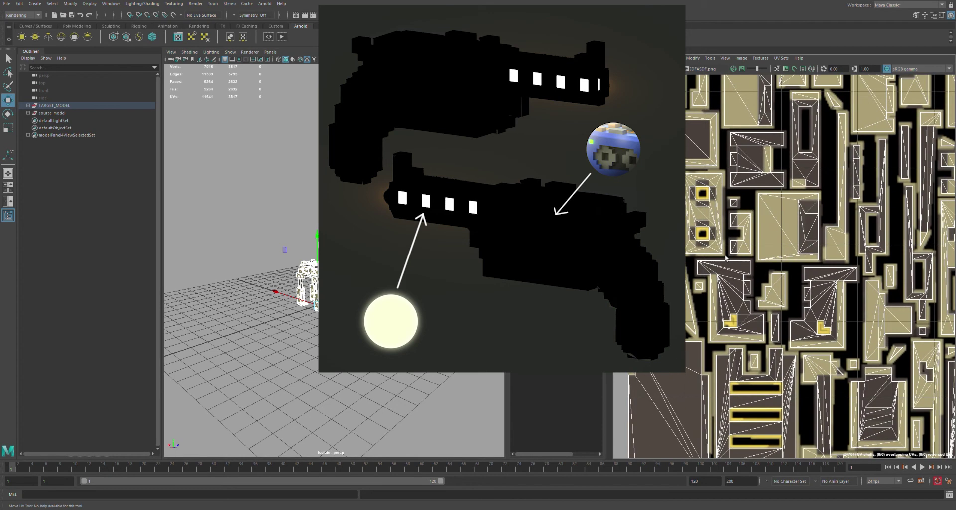
{"action": "scroll", "coordinate": [726, 302], "scroll_direction": "down", "scroll_amount": 2}
{"action": "scroll", "coordinate": [722, 303], "scroll_direction": "up", "scroll_amount": 4}
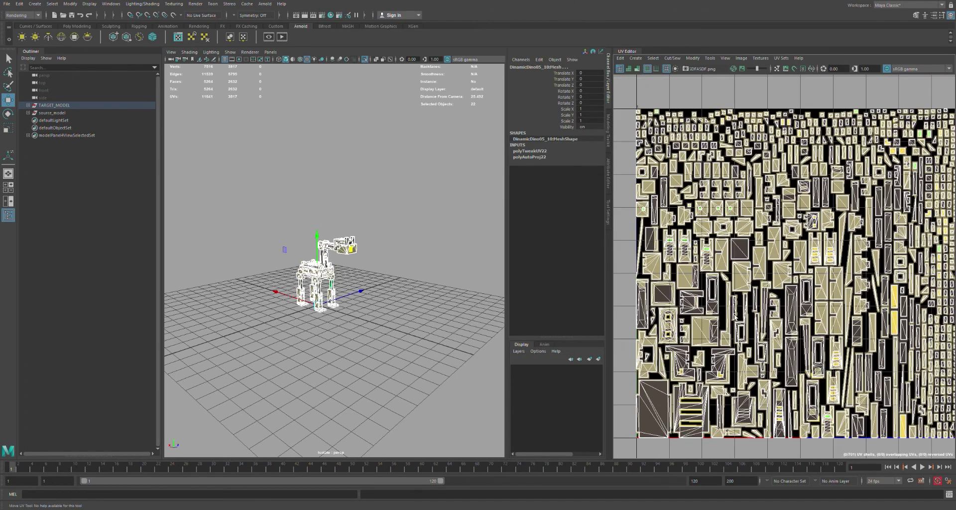
{"action": "scroll", "coordinate": [719, 302], "scroll_direction": "down", "scroll_amount": 4}
{"action": "left_click_drag", "start_coordinate": [740, 300], "coordinate": [746, 300], "text": "alt"}
{"action": "middle_click_drag", "start_coordinate": [747, 299], "coordinate": [747, 300], "text": "alt"}
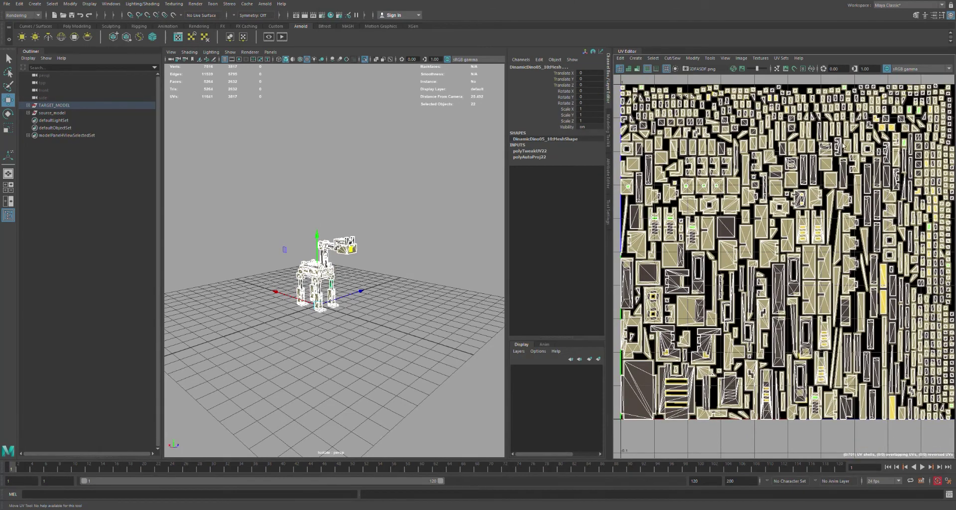
{"action": "scroll", "coordinate": [815, 257], "scroll_direction": "down", "scroll_amount": 2}
{"action": "middle_click_drag", "start_coordinate": [810, 273], "coordinate": [802, 290], "text": "alt"}
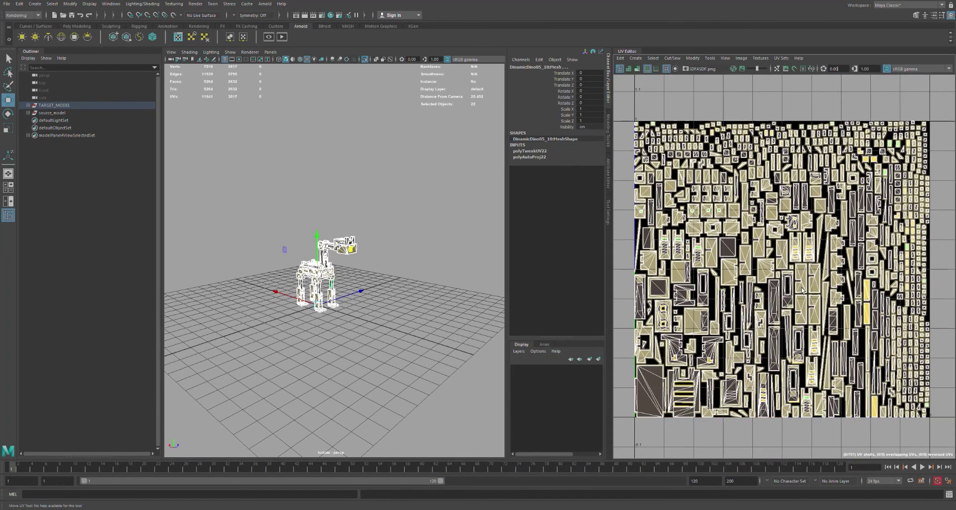
Step: Inspect the DynamicDino walker's body, neck and head from several sides in the viewport
{"action": "left_click", "coordinate": [302, 221]}
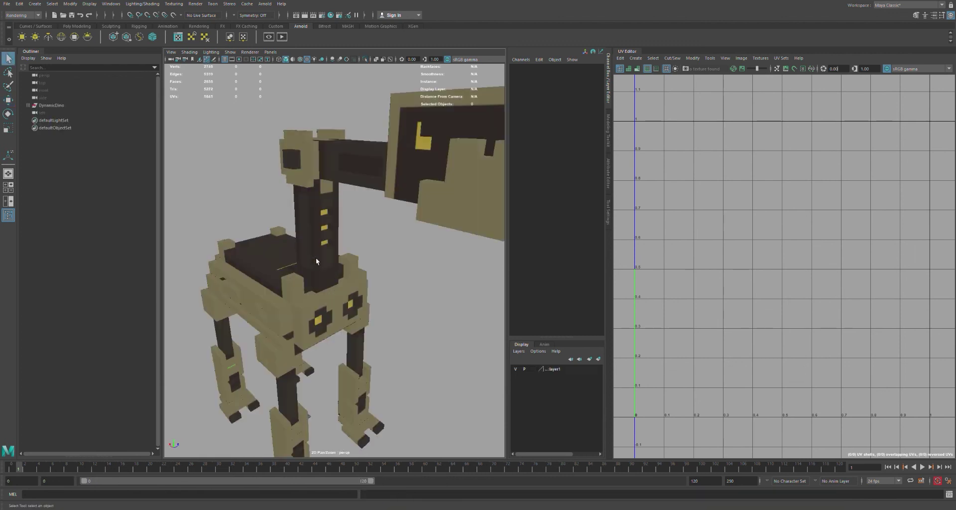
{"action": "left_click_drag", "start_coordinate": [315, 258], "coordinate": [343, 305], "text": "alt"}
{"action": "middle_click_drag", "start_coordinate": [344, 305], "coordinate": [374, 265], "text": "alt"}
{"action": "left_click", "coordinate": [375, 266]}
{"action": "scroll", "coordinate": [398, 256], "scroll_direction": "down", "scroll_amount": 4}
{"action": "left_click_drag", "start_coordinate": [344, 250], "coordinate": [411, 258], "text": "alt"}
{"action": "left_click_drag", "start_coordinate": [224, 149], "coordinate": [273, 160], "text": "alt"}
{"action": "left_click", "coordinate": [302, 143]}
{"action": "scroll", "coordinate": [302, 144], "scroll_direction": "down", "scroll_amount": 5}
{"action": "scroll", "coordinate": [299, 172], "scroll_direction": "up", "scroll_amount": 2}
{"action": "left_click_drag", "start_coordinate": [339, 186], "coordinate": [318, 193], "text": "alt"}
Step: Select the DynamicDino walker's vertical neck mesh and examine its UV shells on the texture in the UV Editor
{"action": "left_click", "coordinate": [385, 200]}
{"action": "left_click_drag", "start_coordinate": [385, 200], "coordinate": [278, 275], "text": "alt"}
{"action": "key", "text": "w"}
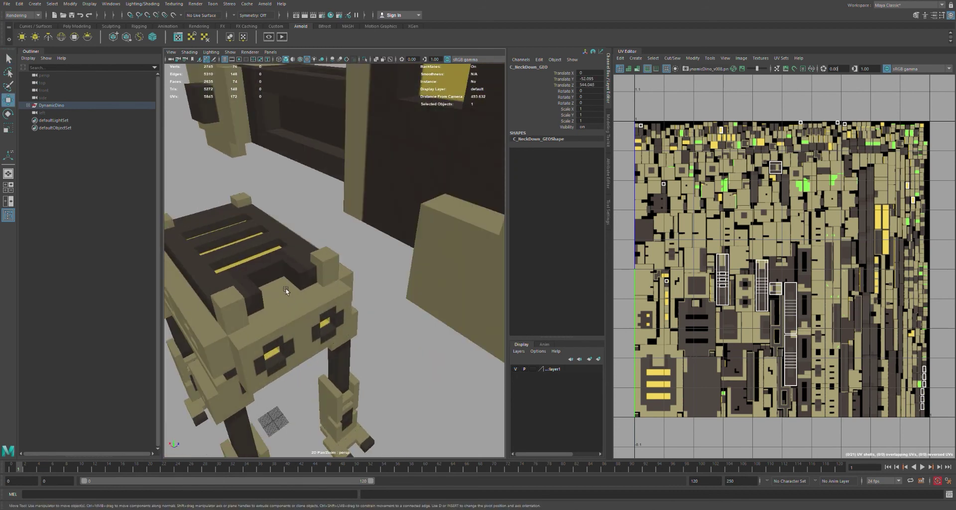
{"action": "key", "text": "ctrl+z"}
{"action": "scroll", "coordinate": [319, 280], "scroll_direction": "down", "scroll_amount": 5}
{"action": "left_click_drag", "start_coordinate": [352, 277], "coordinate": [387, 255], "text": "alt"}
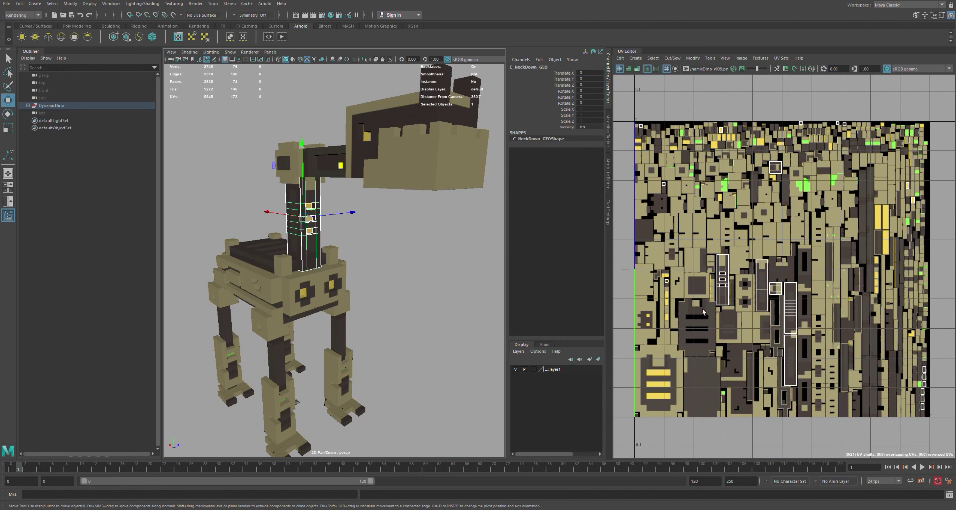
{"action": "scroll", "coordinate": [684, 294], "scroll_direction": "up", "scroll_amount": 6}
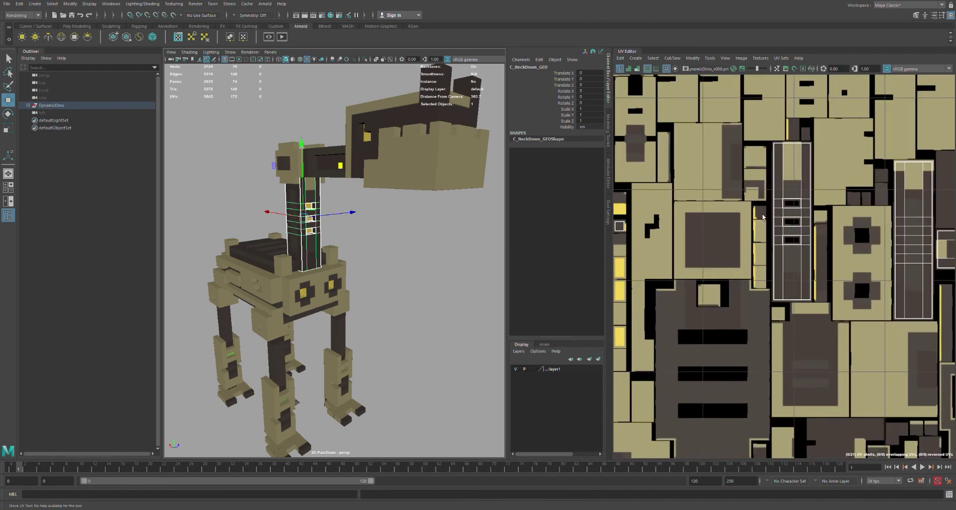
{"action": "scroll", "coordinate": [736, 251], "scroll_direction": "up", "scroll_amount": 4}
{"action": "scroll", "coordinate": [735, 252], "scroll_direction": "up", "scroll_amount": 1}
Step: Select all the DynamicDino walker's meshes and compare their UV shells with the textured faces on the body
{"action": "left_click_drag", "start_coordinate": [395, 222], "coordinate": [429, 264], "text": "alt"}
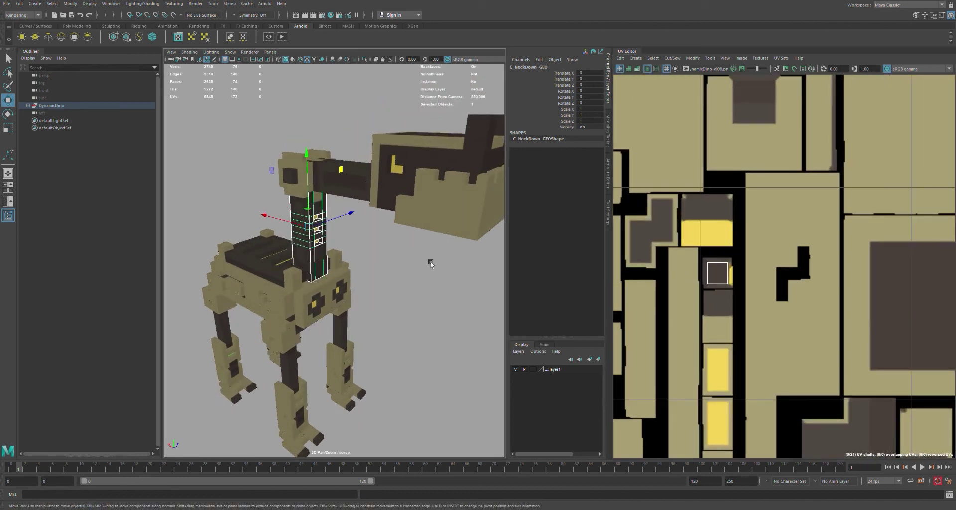
{"action": "left_click", "coordinate": [420, 252]}
{"action": "right_click_drag", "start_coordinate": [333, 227], "coordinate": [292, 231], "text": "alt"}
{"action": "left_click_drag", "start_coordinate": [293, 231], "coordinate": [371, 313]}
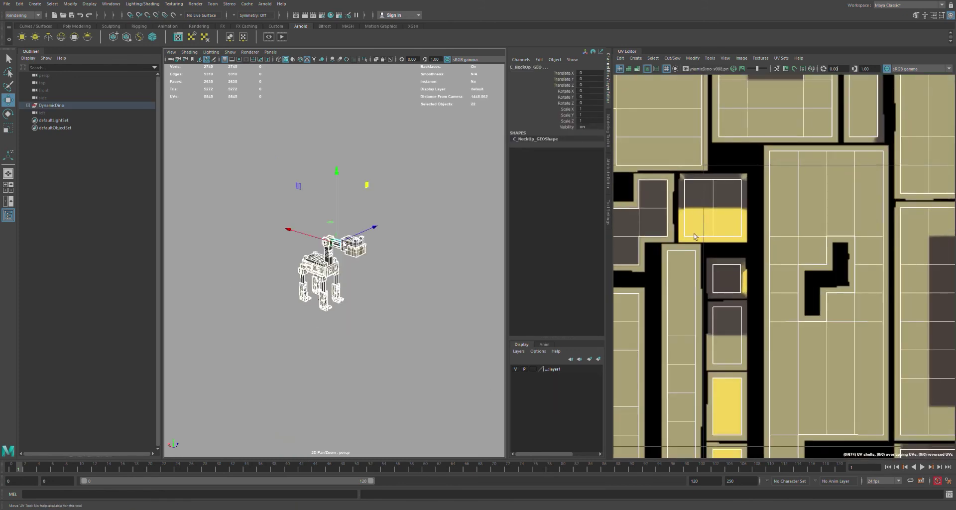
{"action": "scroll", "coordinate": [354, 286], "scroll_direction": "up", "scroll_amount": 10}
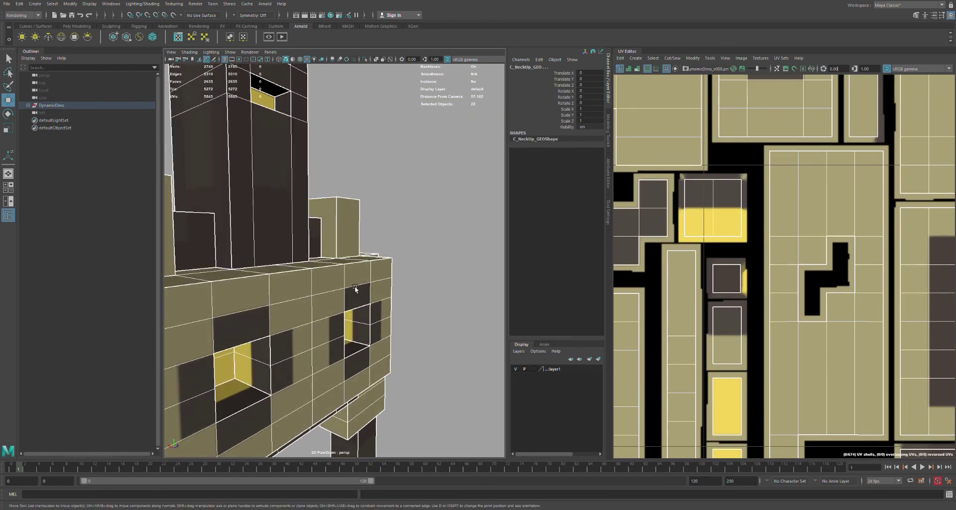
Step: Deselect the DynamicDino meshes and inspect the textured model up close and as a whole
{"action": "left_click", "coordinate": [398, 307]}
{"action": "scroll", "coordinate": [435, 314], "scroll_direction": "up", "scroll_amount": 5}
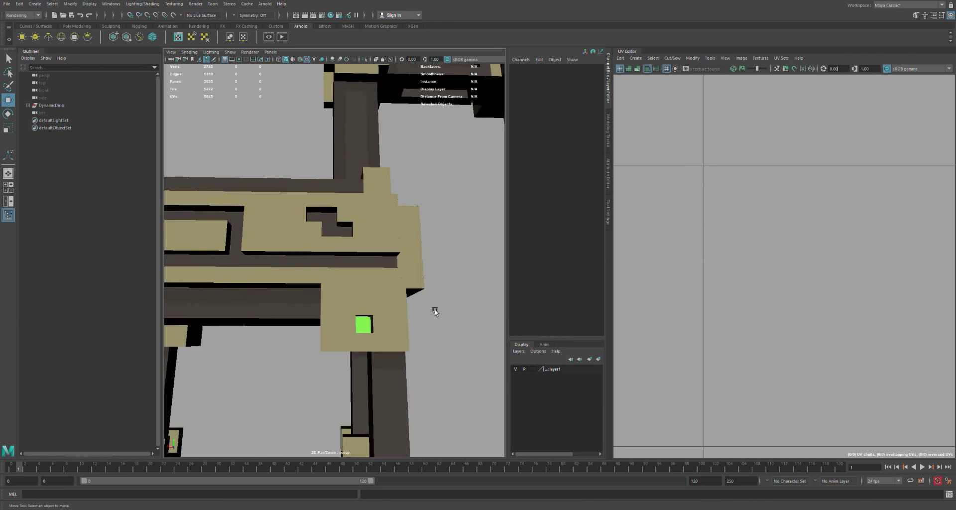
{"action": "scroll", "coordinate": [446, 330], "scroll_direction": "down", "scroll_amount": 8}
{"action": "left_click_drag", "start_coordinate": [446, 329], "coordinate": [328, 271], "text": "alt"}
{"action": "scroll", "coordinate": [396, 336], "scroll_direction": "down", "scroll_amount": 8}
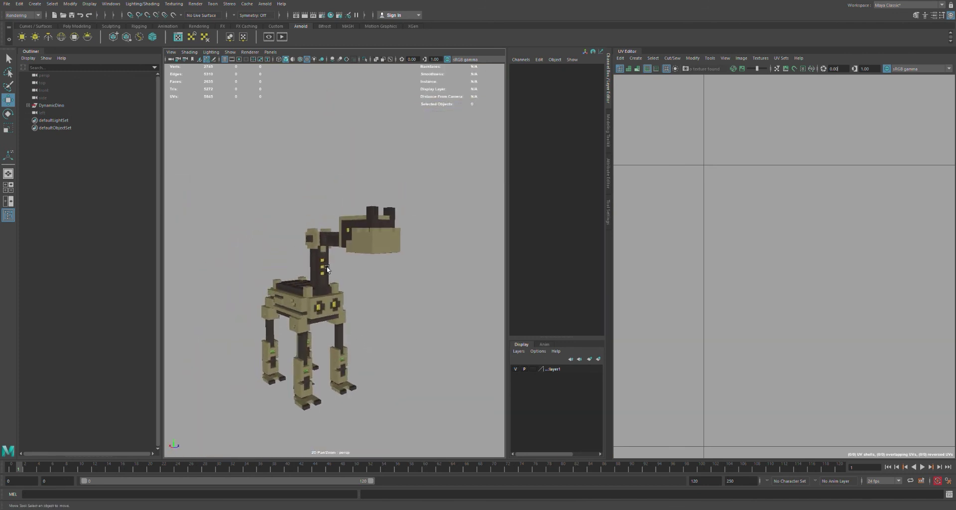